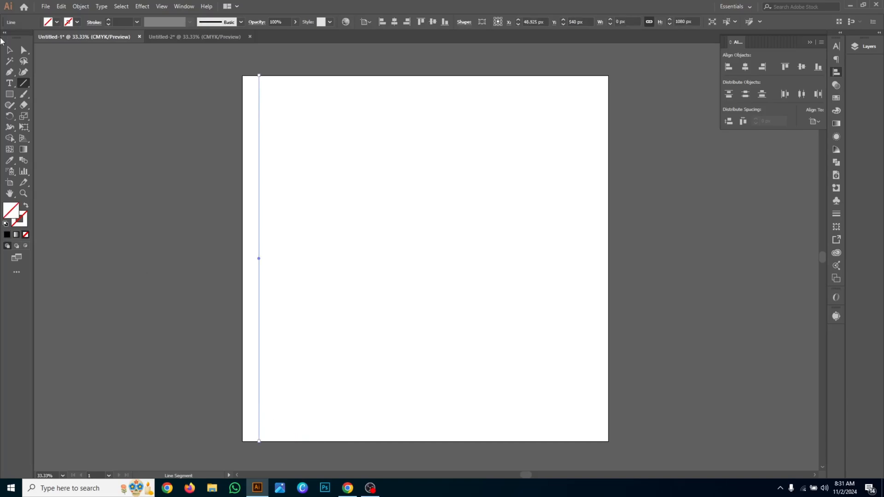
# - Duplicate the full-height vertical line about 35 px to its right, keeping it level with the original
pyautogui.click(9, 50)
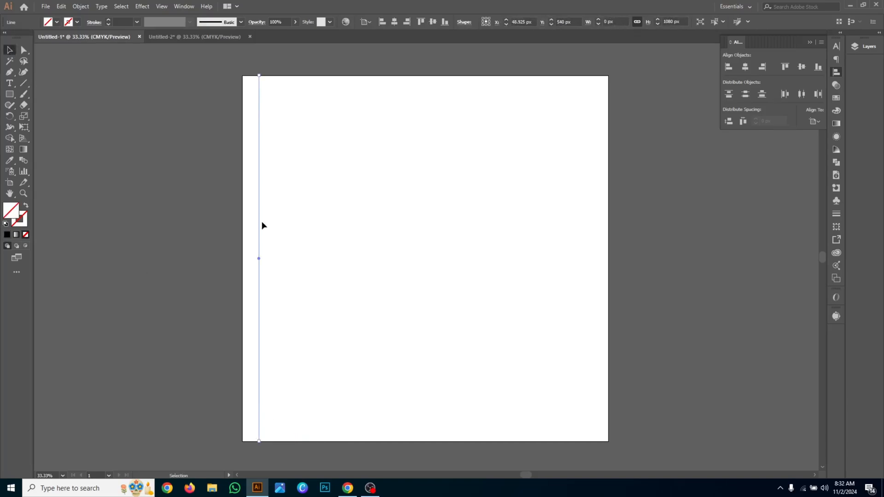
pyautogui.press('alt')
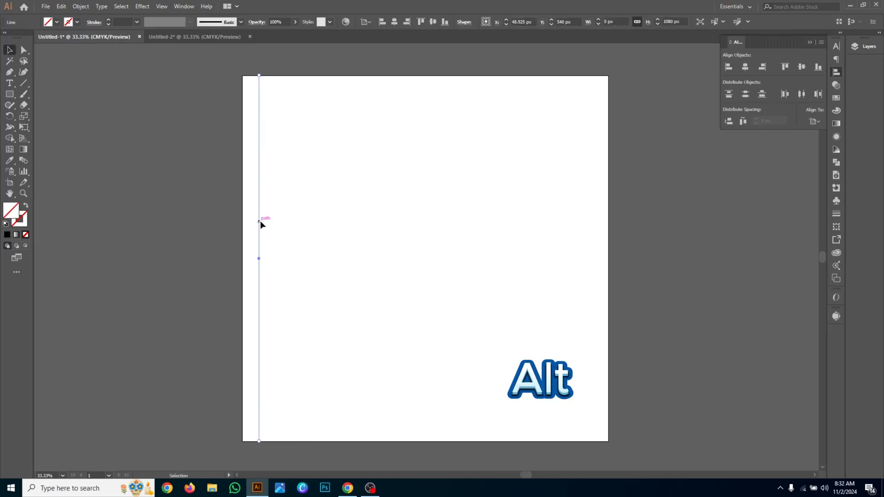
pyautogui.moveTo(259, 222); pyautogui.dragTo(272, 224)
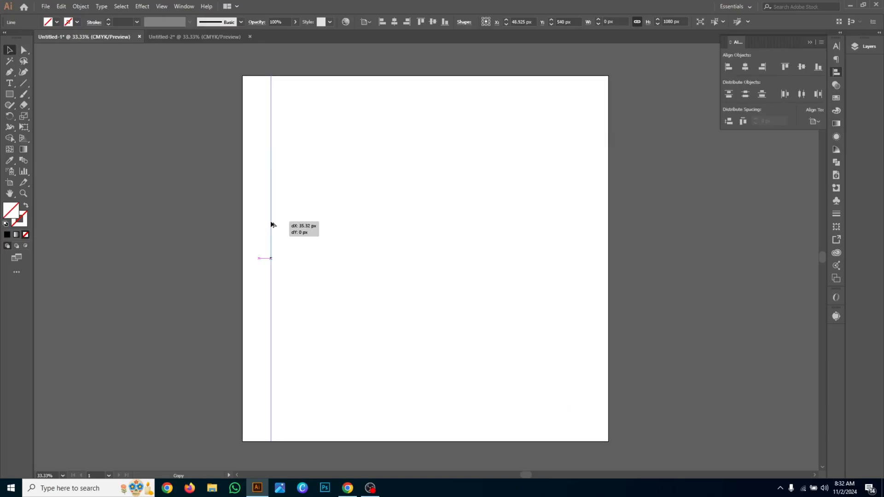
pyautogui.moveTo(271, 224); pyautogui.dragTo(271, 225)
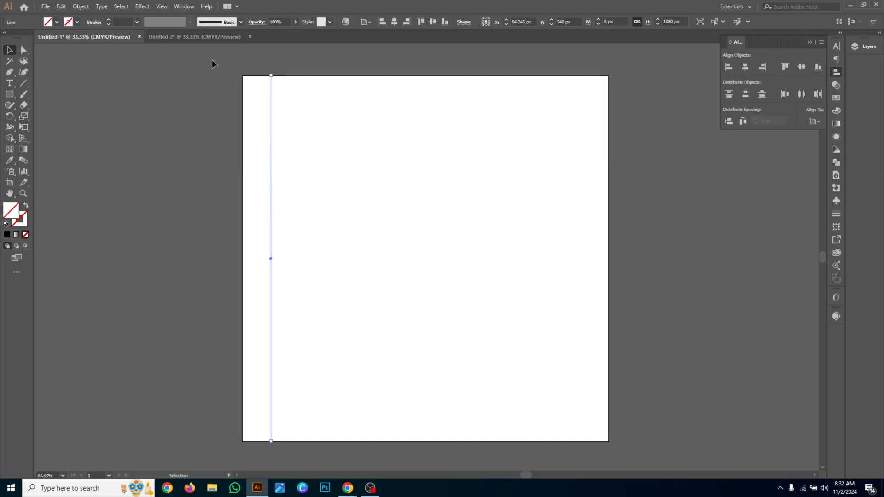
# - Give both vertical lines a 0.25 pt black stroke
pyautogui.moveTo(316, 120); pyautogui.dragTo(317, 120)
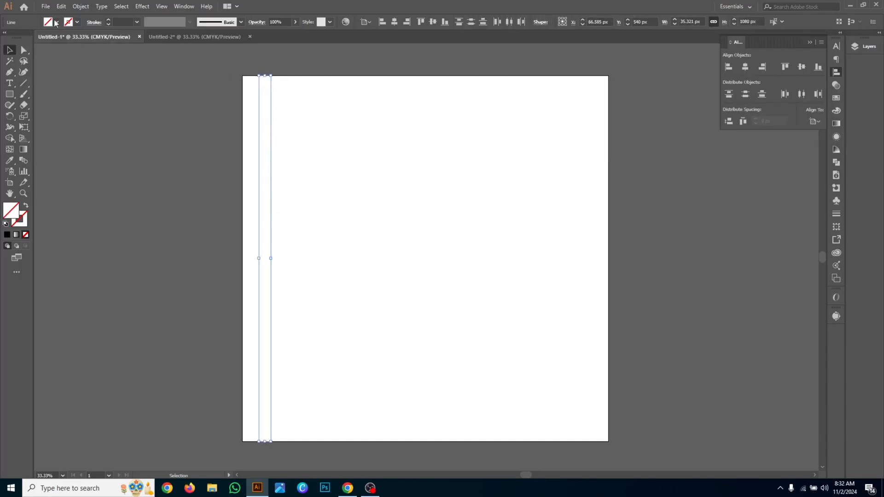
pyautogui.click(108, 21)
pyautogui.click(294, 102)
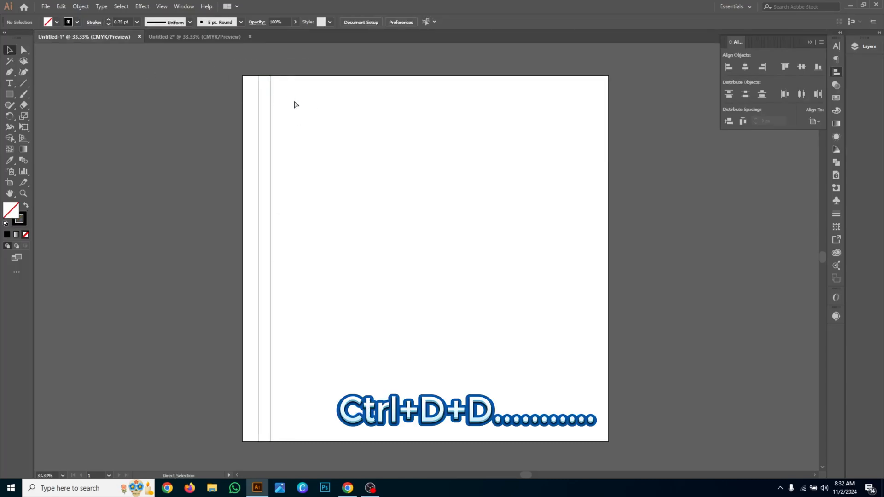
# - Repeat the line duplication from the second line until evenly spaced vertical lines reach about X 826 px
pyautogui.click(271, 107)
pyautogui.hotkey('ctrl', 'd')
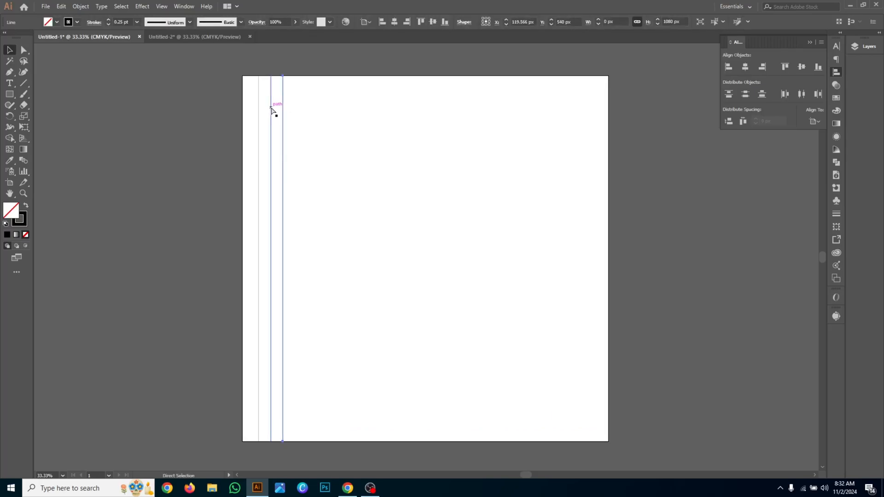
pyautogui.hotkey('ctrl', 'd')
pyautogui.hotkey('ctrl', 'd')
pyautogui.hotkey('ctrl', 'd')
pyautogui.hotkey('ctrl', 'd')
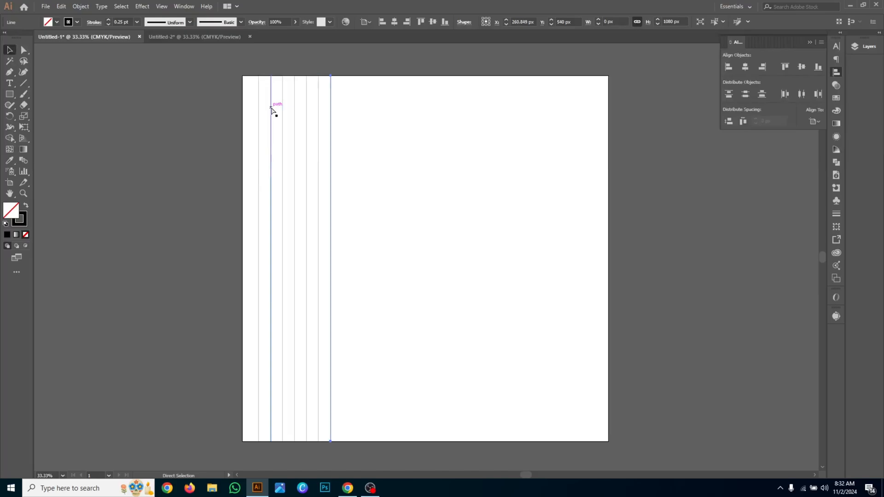
pyautogui.hotkey('ctrl', 'd')
pyautogui.hotkey('ctrl', 'd')
pyautogui.hotkey('ctrl', 'd')
pyautogui.hotkey('ctrl', 'd')
pyautogui.hotkey('ctrl', 'd')
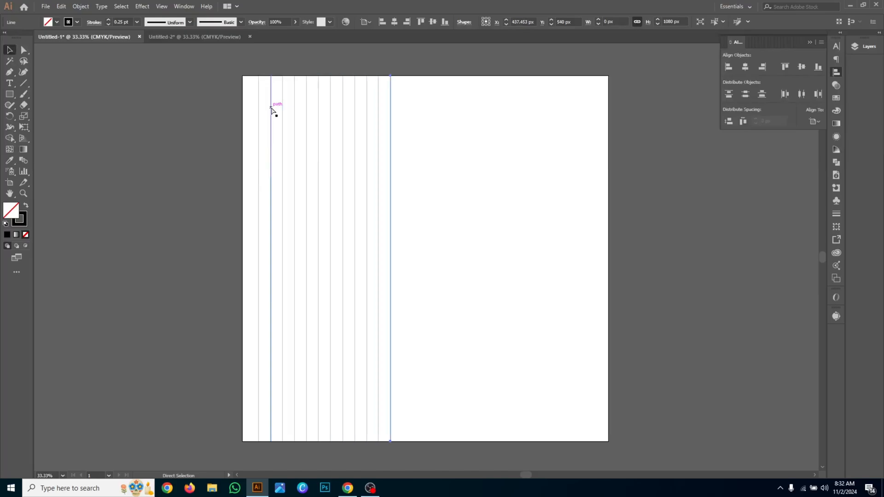
pyautogui.hotkey('ctrl', 'd')
pyautogui.hotkey('ctrl', 'd')
pyautogui.hotkey('ctrl', 'd')
pyautogui.hotkey('ctrl', 'd')
pyautogui.hotkey('ctrl', 'd')
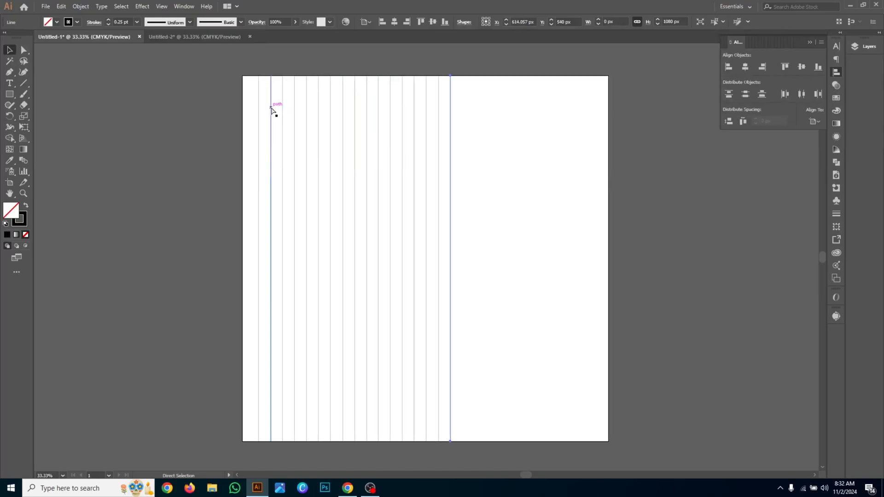
pyautogui.hotkey('ctrl', 'd')
pyautogui.hotkey('ctrl', 'd')
pyautogui.hotkey('ctrl', 'd')
pyautogui.hotkey('ctrl', 'd')
pyautogui.hotkey('ctrl', 'd')
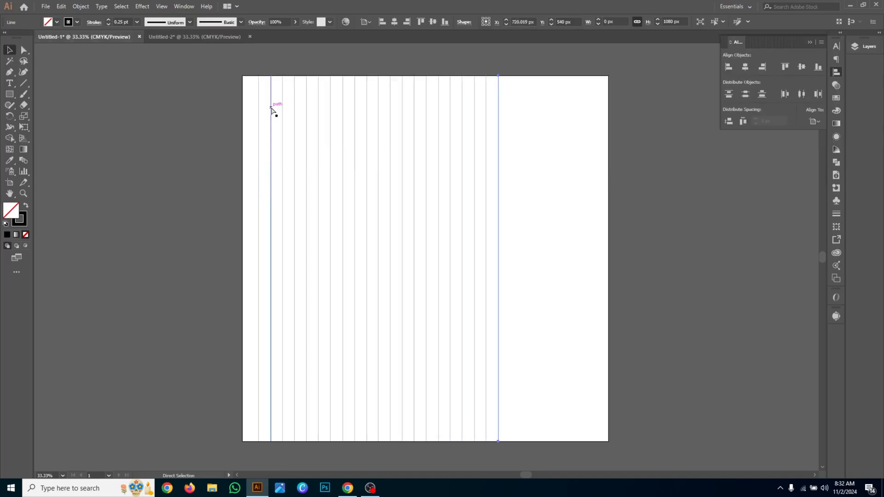
pyautogui.hotkey('ctrl', 'd')
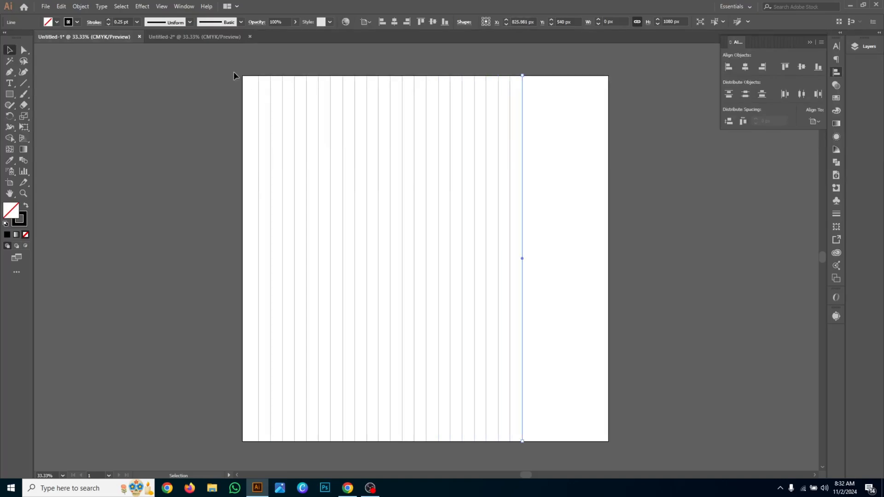
# - Group all the vertical lines and make a copy of the group rotated 90 degrees to form a square grid
pyautogui.moveTo(233, 71); pyautogui.dragTo(543, 121)
pyautogui.hotkey('ctrl', 'g')
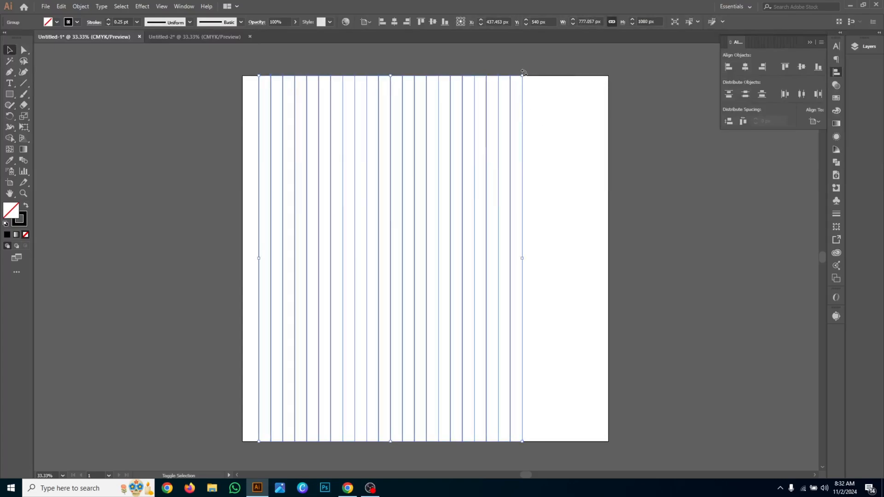
pyautogui.moveTo(523, 72); pyautogui.dragTo(222, 96)
# - Centre the vertical and horizontal line groups horizontally on the artboard and group them as one grid
pyautogui.moveTo(170, 48); pyautogui.dragTo(414, 219)
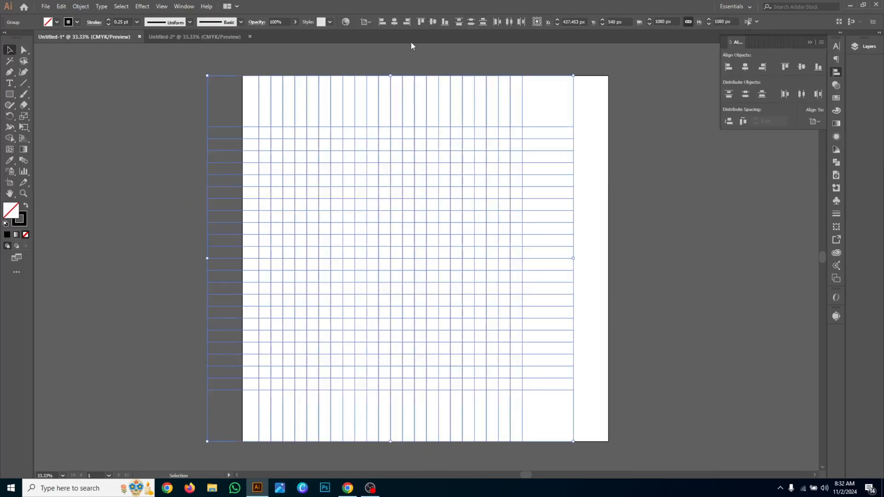
pyautogui.click(395, 21)
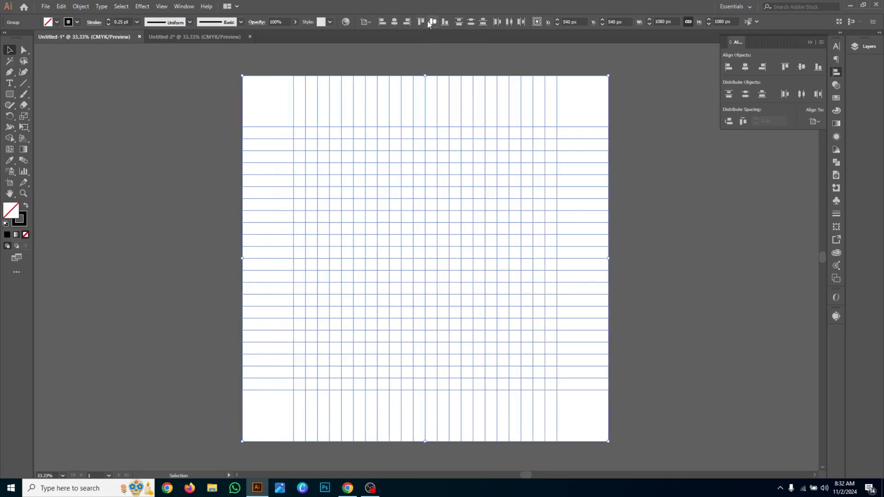
pyautogui.hotkey('ctrl', 'g')
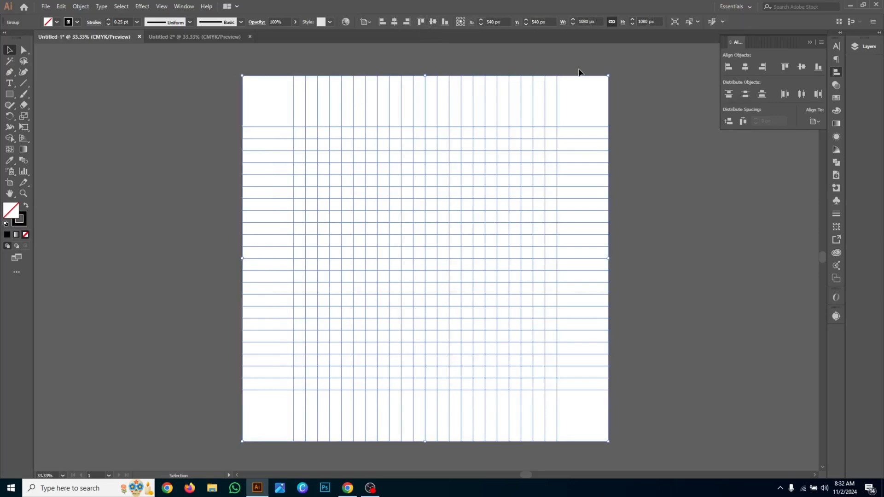
# - Create a copy of the square grid rotated 45 degrees about the same centre, overlaying diagonal lines on the original
pyautogui.hotkey('ctrl', 'shift', 'b')
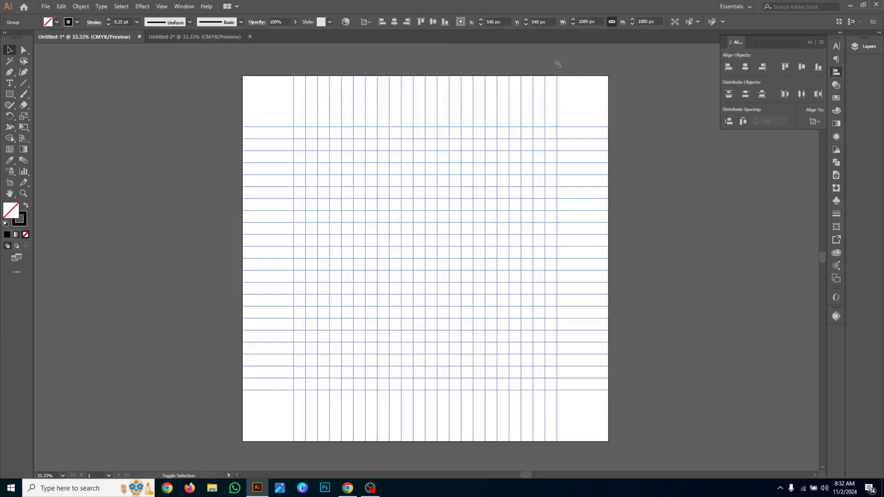
pyautogui.moveTo(493, 61); pyautogui.dragTo(473, 59)
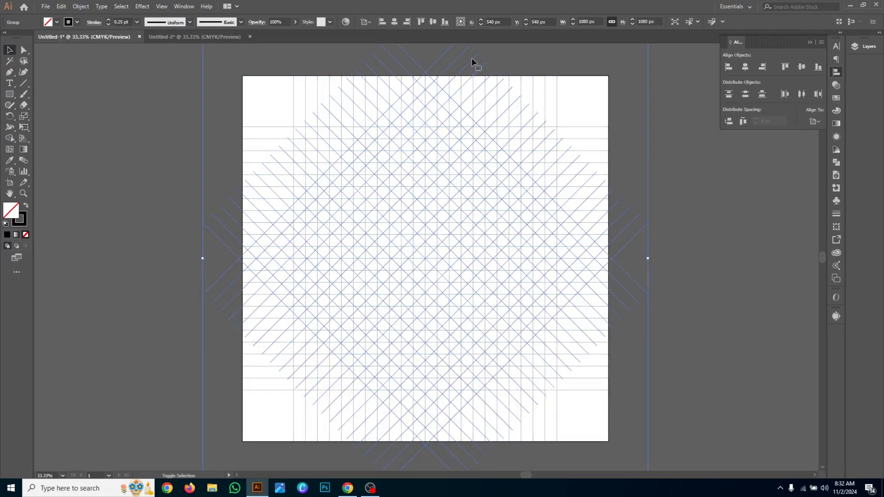
pyautogui.scroll(3, 469, 250)
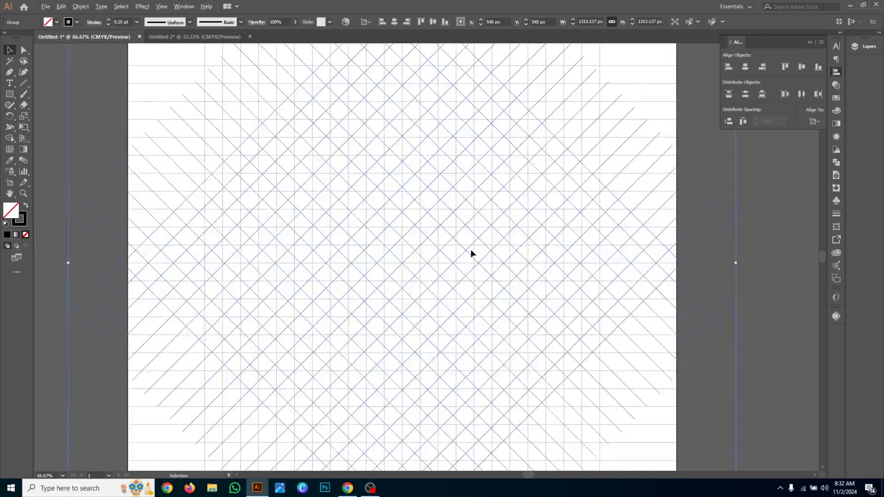
pyautogui.scroll(-3, 469, 250)
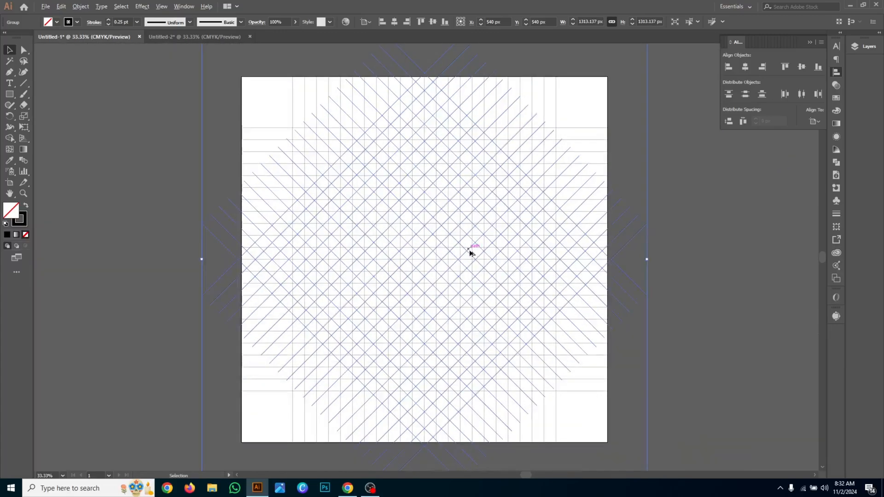
# - Select both the square and diagonal grids and merge cells near the lower centre with the Shape Builder tool
pyautogui.click(418, 426)
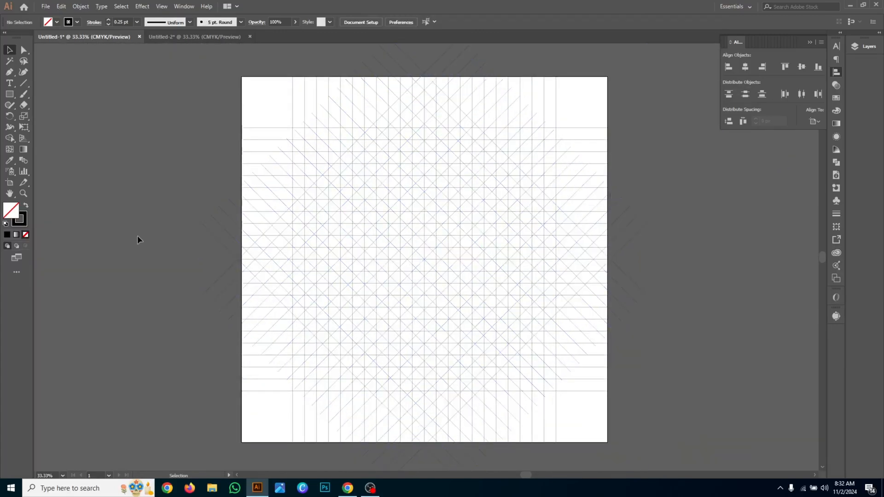
pyautogui.click(270, 152)
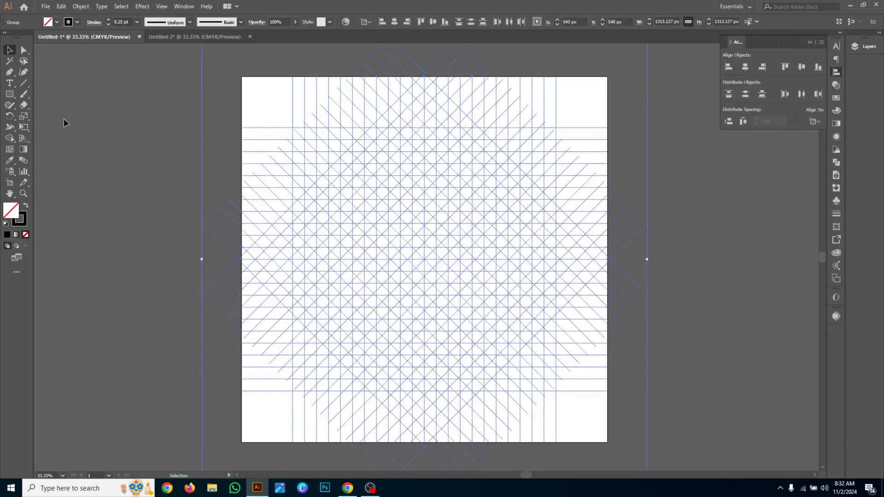
pyautogui.click(9, 139)
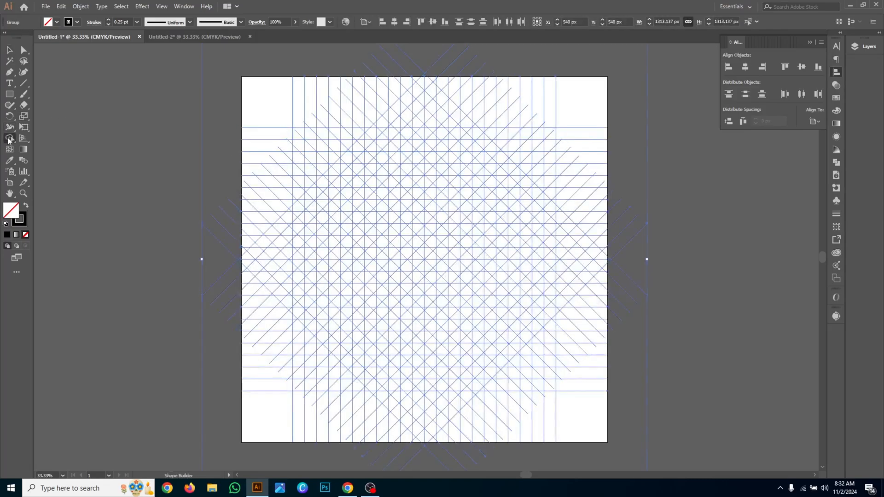
pyautogui.click(405, 402)
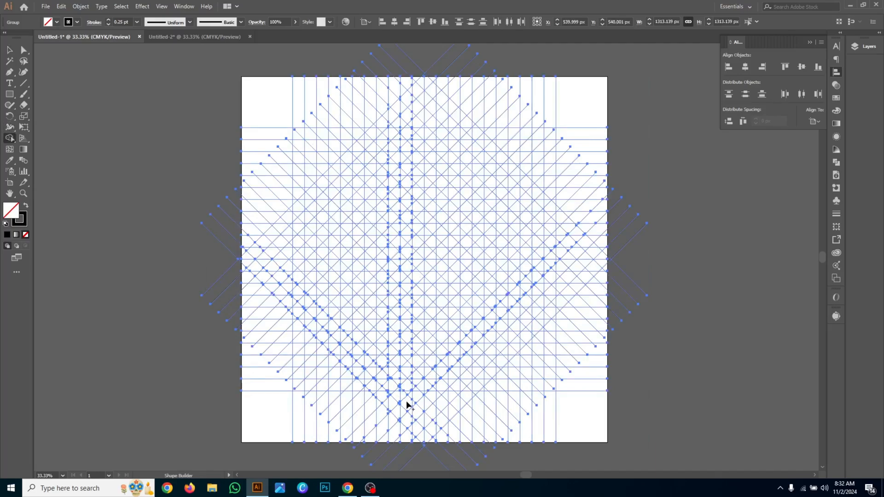
# - Set the stroke to none and the fill to black for the Shape Builder
pyautogui.click(76, 22)
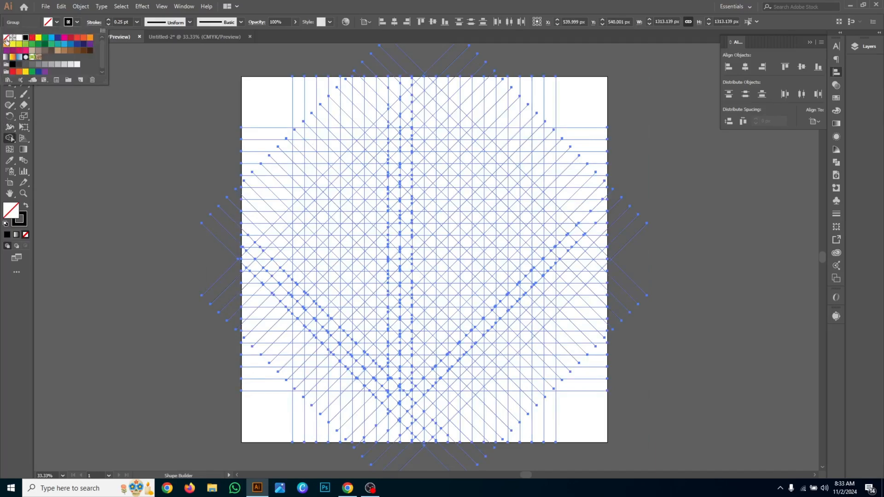
pyautogui.click(6, 39)
pyautogui.click(57, 22)
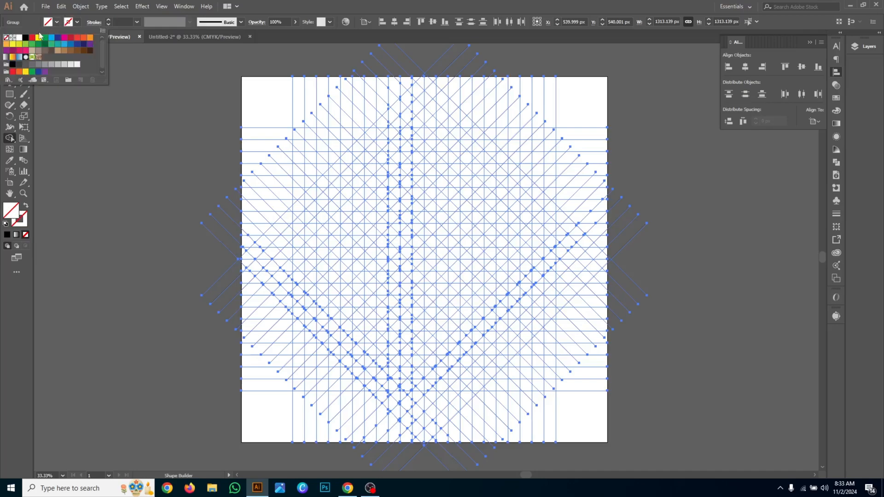
pyautogui.click(25, 37)
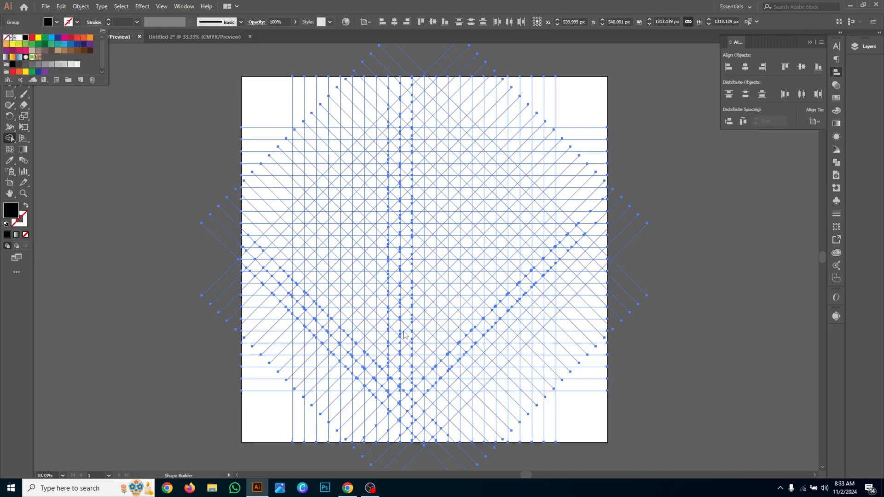
pyautogui.click(167, 167)
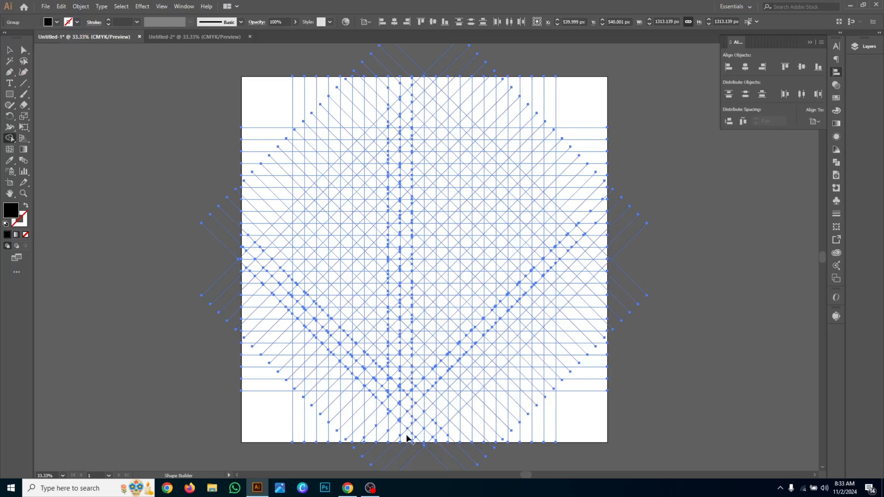
# - Build black-filled shapes from grid cells near the bottom and top of the centre columns, and deselect the grids
pyautogui.click(405, 420)
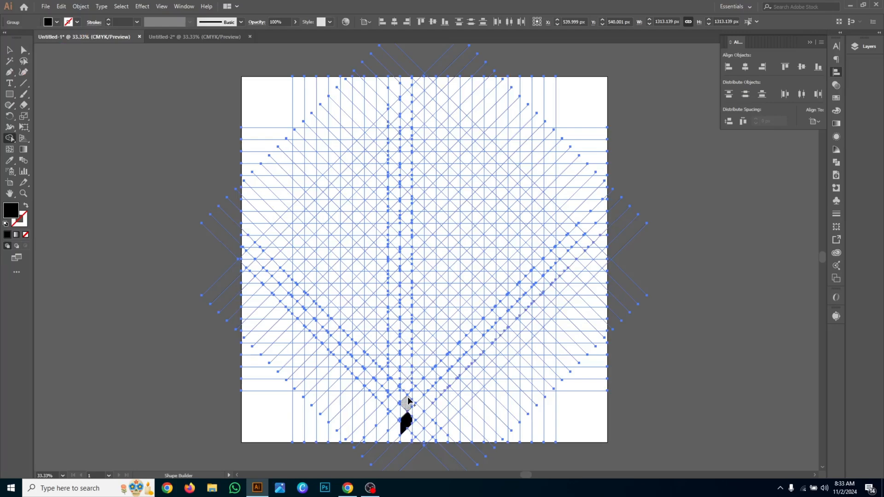
pyautogui.click(404, 121)
pyautogui.scroll(2, 405, 120)
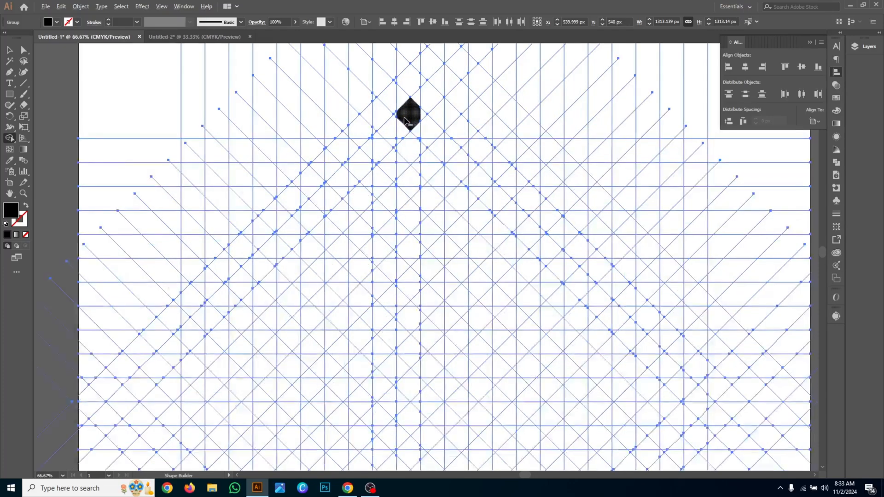
pyautogui.scroll(-5, 405, 200)
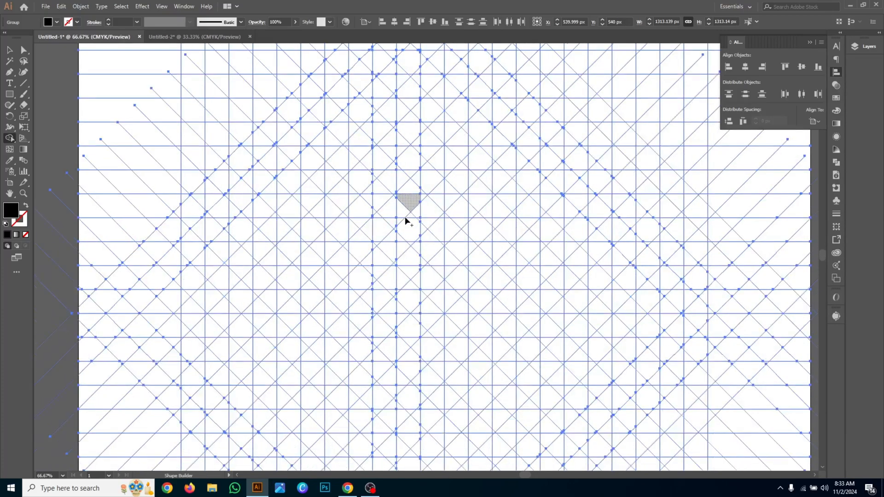
pyautogui.scroll(-3, 406, 233)
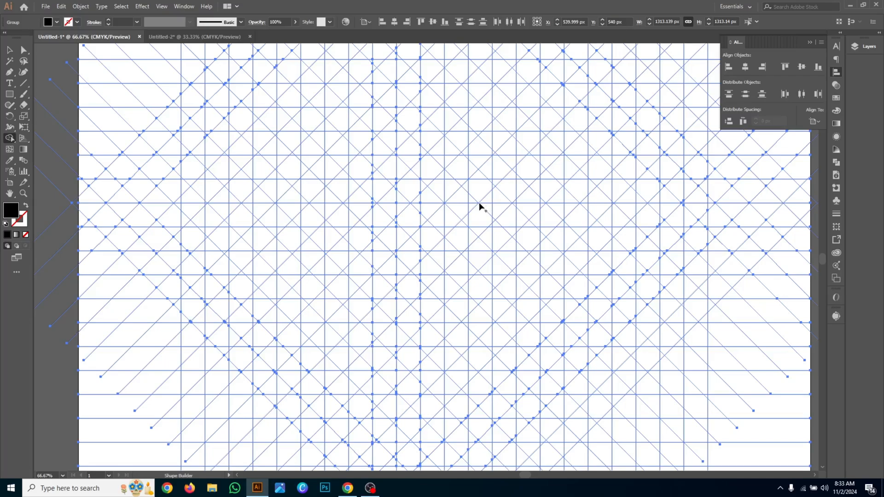
pyautogui.scroll(-3, 479, 203)
pyautogui.click(9, 50)
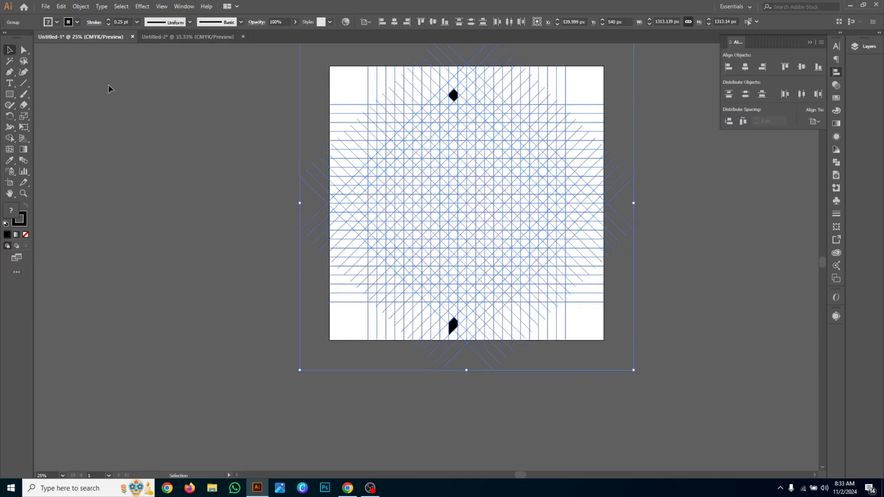
pyautogui.click(157, 94)
# - Select both the square and diagonal grids and activate the Shape Builder tool
pyautogui.click(472, 68)
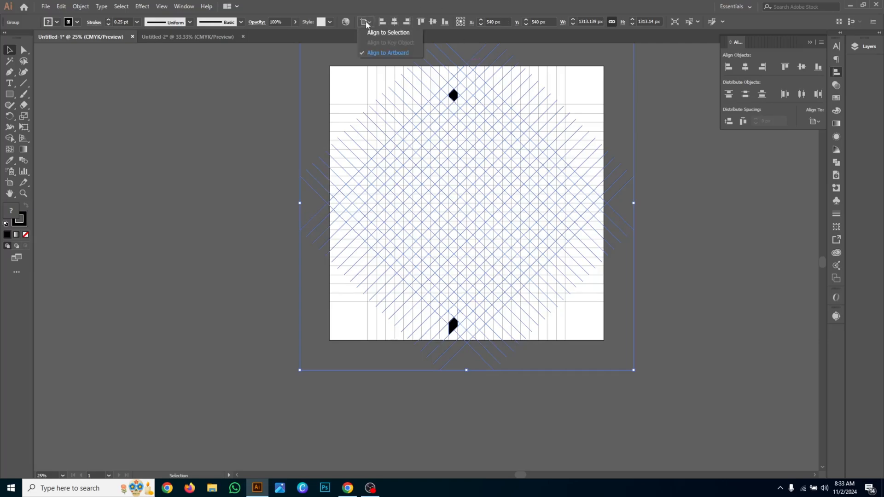
pyautogui.click(663, 158)
pyautogui.scroll(3, 493, 150)
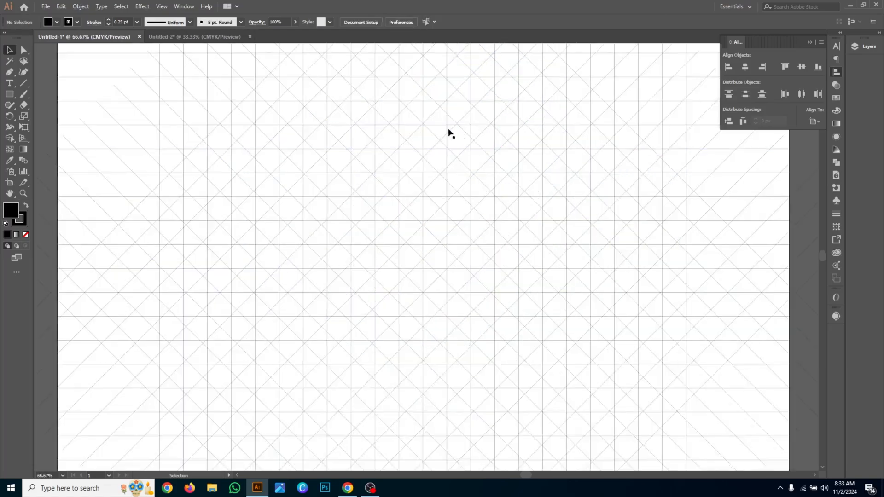
pyautogui.click(439, 107)
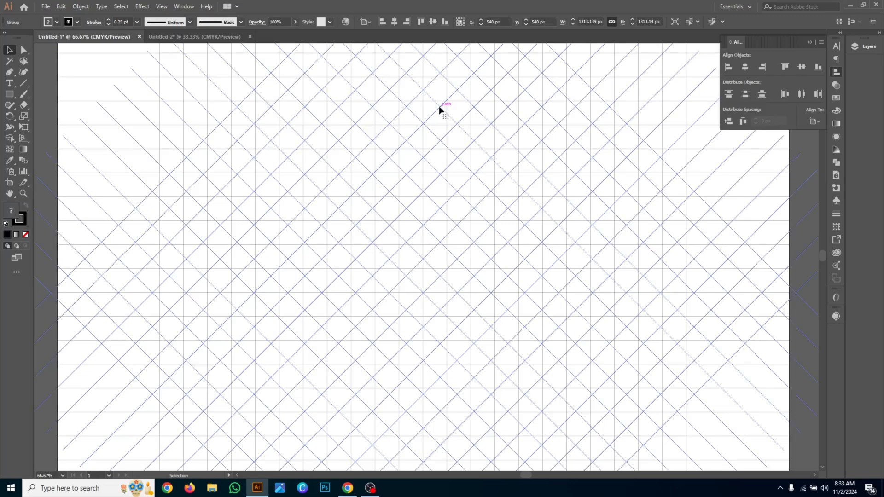
pyautogui.scroll(-1, 439, 109)
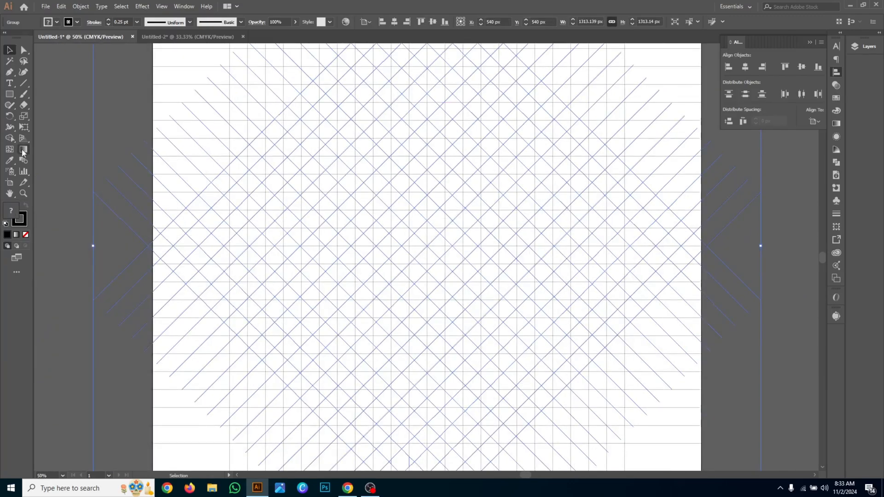
pyautogui.click(8, 138)
pyautogui.hotkey('ctrl', 'a')
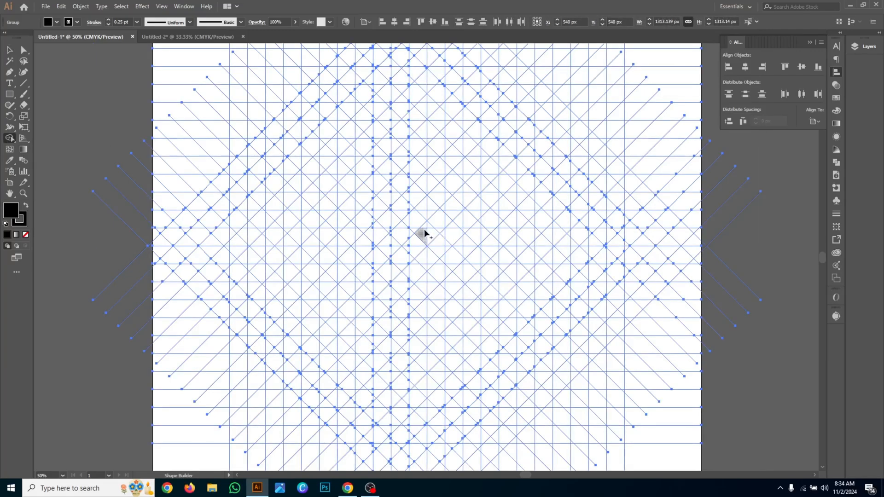
# - Build a black V-shaped chevron from the grid cells at the centre with the Shape Builder tool
pyautogui.moveTo(424, 234)
pyautogui.mouseDown()
pyautogui.moveTo(394, 193)
pyautogui.moveTo(417, 231)
pyautogui.moveTo(410, 209)
pyautogui.moveTo(439, 229)
pyautogui.moveTo(455, 192)
pyautogui.mouseUp()
pyautogui.hotkey('ctrl', 'z')
pyautogui.scroll(3, 458, 201)
pyautogui.moveTo(374, 298)
pyautogui.mouseDown()
pyautogui.moveTo(432, 256)
pyautogui.moveTo(409, 232)
pyautogui.mouseUp()
pyautogui.moveTo(457, 182); pyautogui.dragTo(457, 184)
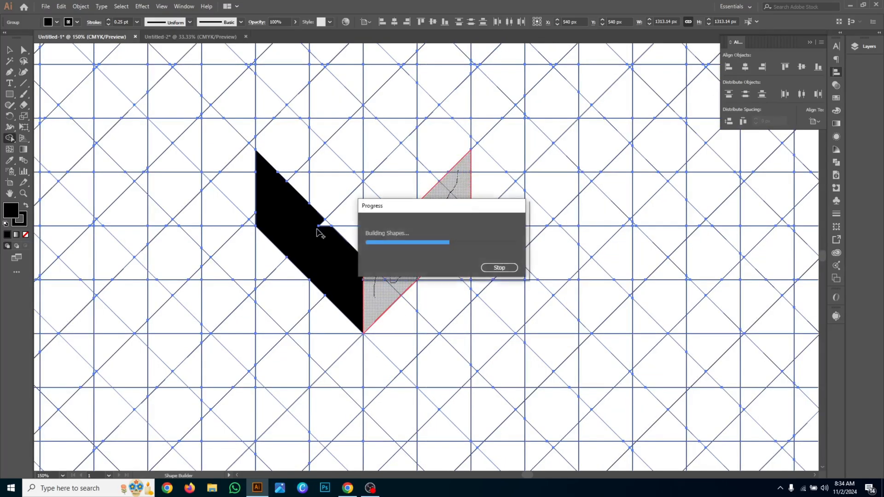
pyautogui.scroll(-3, 438, 249)
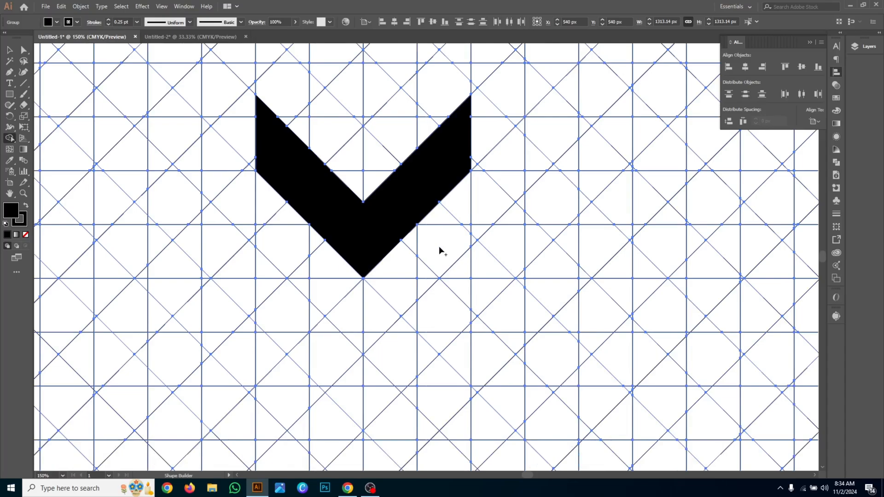
# - Merge the cells below both ends of the chevron into short one-column legs, forming a black M
pyautogui.moveTo(450, 181)
pyautogui.mouseDown()
pyautogui.moveTo(454, 241)
pyautogui.moveTo(464, 228)
pyautogui.moveTo(441, 278)
pyautogui.moveTo(430, 281)
pyautogui.moveTo(450, 300)
pyautogui.mouseUp()
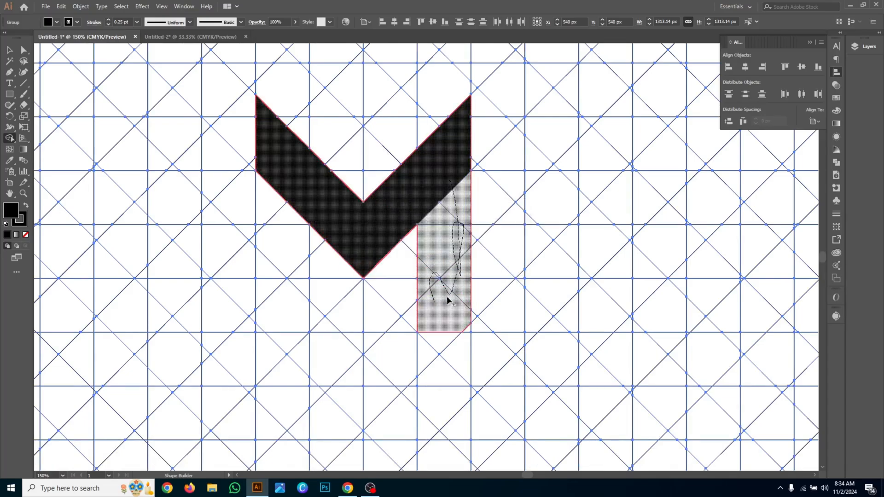
pyautogui.scroll(-3, 450, 300)
pyautogui.moveTo(292, 184)
pyautogui.mouseDown()
pyautogui.moveTo(276, 198)
pyautogui.moveTo(286, 265)
pyautogui.mouseUp()
pyautogui.scroll(-3, 276, 240)
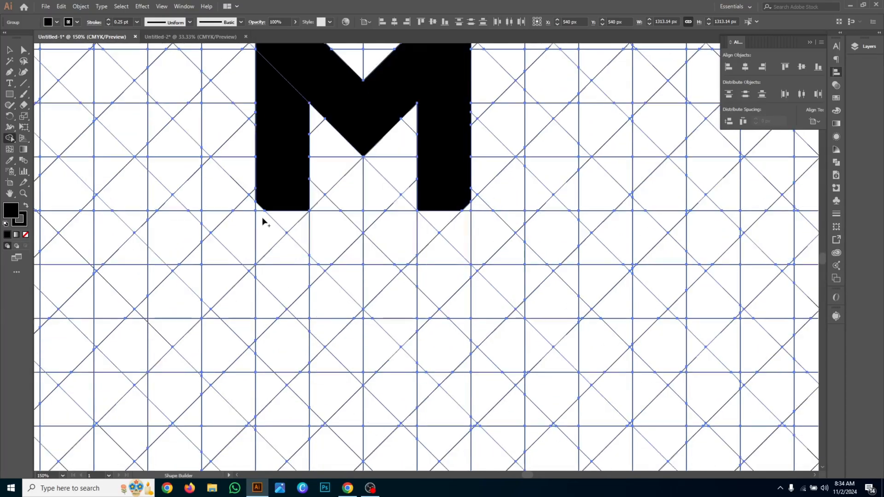
# - Extend the M's legs straight down by merging further grid cells, mainly along the right leg
pyautogui.moveTo(282, 187); pyautogui.dragTo(287, 291)
pyautogui.moveTo(445, 181); pyautogui.dragTo(455, 348)
pyautogui.moveTo(425, 232)
pyautogui.mouseDown()
pyautogui.moveTo(432, 244)
pyautogui.moveTo(464, 208)
pyautogui.mouseUp()
pyautogui.moveTo(428, 266)
pyautogui.mouseDown()
pyautogui.moveTo(444, 359)
pyautogui.moveTo(432, 340)
pyautogui.mouseUp()
pyautogui.scroll(-5, 444, 331)
pyautogui.moveTo(447, 281)
pyautogui.mouseDown()
pyautogui.moveTo(436, 326)
pyautogui.moveTo(445, 321)
pyautogui.moveTo(443, 352)
pyautogui.moveTo(462, 367)
pyautogui.mouseUp()
pyautogui.scroll(-6, 448, 323)
# - Lengthen the M's left leg to match the right one and square off both leg ends on the same grid line
pyautogui.scroll(3, 294, 138)
pyautogui.moveTo(295, 136)
pyautogui.mouseDown()
pyautogui.moveTo(261, 136)
pyautogui.moveTo(276, 264)
pyautogui.moveTo(302, 250)
pyautogui.moveTo(268, 295)
pyautogui.moveTo(294, 310)
pyautogui.moveTo(292, 277)
pyautogui.mouseUp()
pyautogui.scroll(-4, 292, 277)
pyautogui.moveTo(282, 367)
pyautogui.mouseDown()
pyautogui.moveTo(271, 375)
pyautogui.moveTo(295, 397)
pyautogui.moveTo(306, 351)
pyautogui.mouseUp()
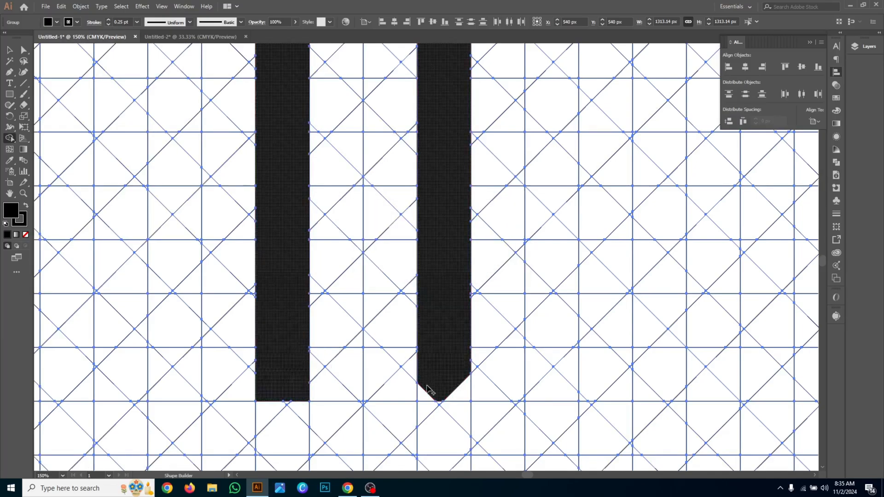
pyautogui.moveTo(438, 388)
pyautogui.mouseDown()
pyautogui.moveTo(464, 396)
pyautogui.moveTo(465, 381)
pyautogui.mouseUp()
pyautogui.scroll(-2, 463, 381)
pyautogui.scroll(2, 459, 381)
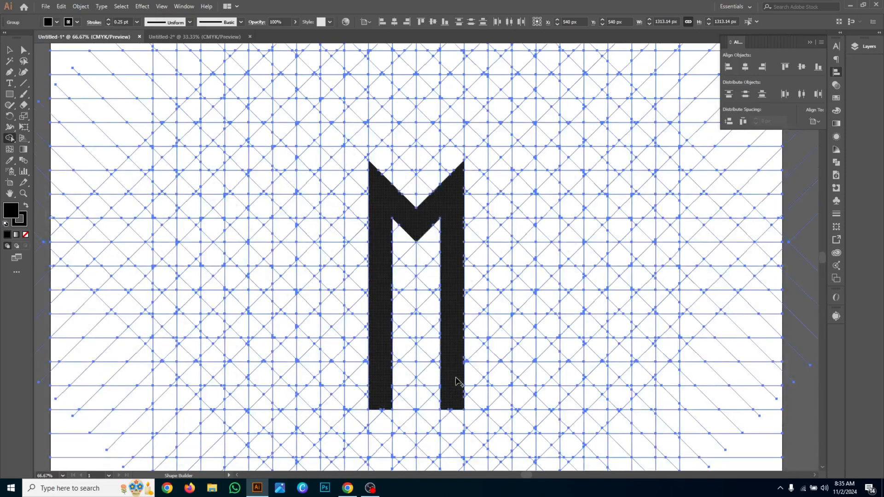
# - Build a larger black V above the M from two diagonal arms, leaving a one-band gap between them
pyautogui.moveTo(424, 156)
pyautogui.mouseDown()
pyautogui.moveTo(429, 133)
pyautogui.moveTo(505, 59)
pyautogui.moveTo(481, 99)
pyautogui.moveTo(416, 148)
pyautogui.mouseUp()
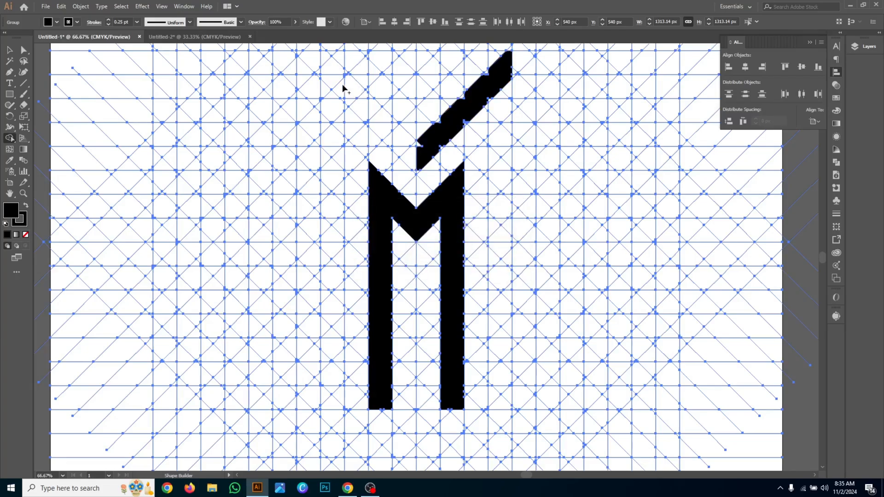
pyautogui.click(325, 55)
pyautogui.scroll(4, 324, 51)
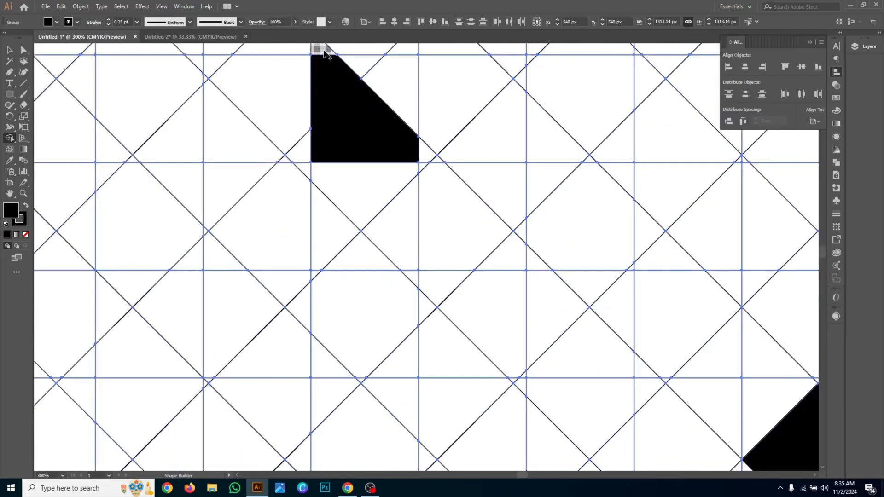
pyautogui.moveTo(325, 51); pyautogui.dragTo(421, 152)
pyautogui.moveTo(467, 223)
pyautogui.mouseDown()
pyautogui.moveTo(457, 291)
pyautogui.moveTo(416, 275)
pyautogui.moveTo(534, 291)
pyautogui.mouseUp()
pyautogui.scroll(-1, 535, 291)
pyautogui.moveTo(529, 223)
pyautogui.mouseDown()
pyautogui.moveTo(567, 236)
pyautogui.moveTo(547, 249)
pyautogui.mouseUp()
pyautogui.hotkey('ctrl', 'z')
pyautogui.scroll(-2, 535, 267)
pyautogui.moveTo(514, 273)
pyautogui.mouseDown()
pyautogui.moveTo(627, 276)
pyautogui.moveTo(635, 296)
pyautogui.moveTo(691, 256)
pyautogui.moveTo(681, 299)
pyautogui.moveTo(631, 280)
pyautogui.moveTo(683, 300)
pyautogui.mouseUp()
pyautogui.scroll(-3, 635, 296)
pyautogui.scroll(-2, 683, 300)
# - Merge the leftover cell fragments into the large V's right arm to straighten its notched edges
pyautogui.hscroll(6, 646, 271)
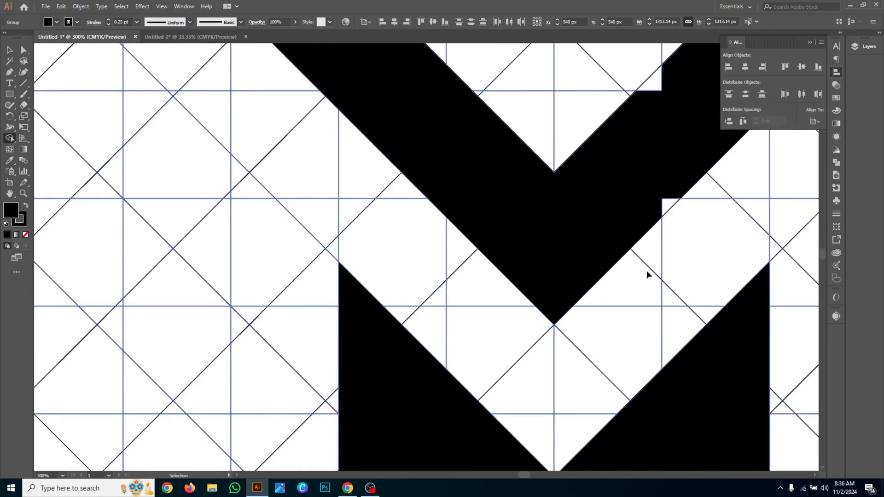
pyautogui.hscroll(3, 648, 102)
pyautogui.scroll(2, 644, 96)
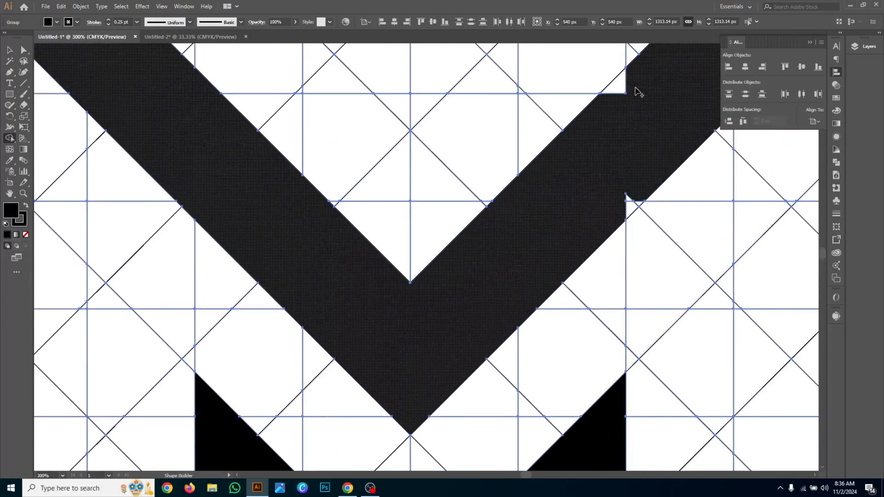
pyautogui.scroll(-3, 637, 161)
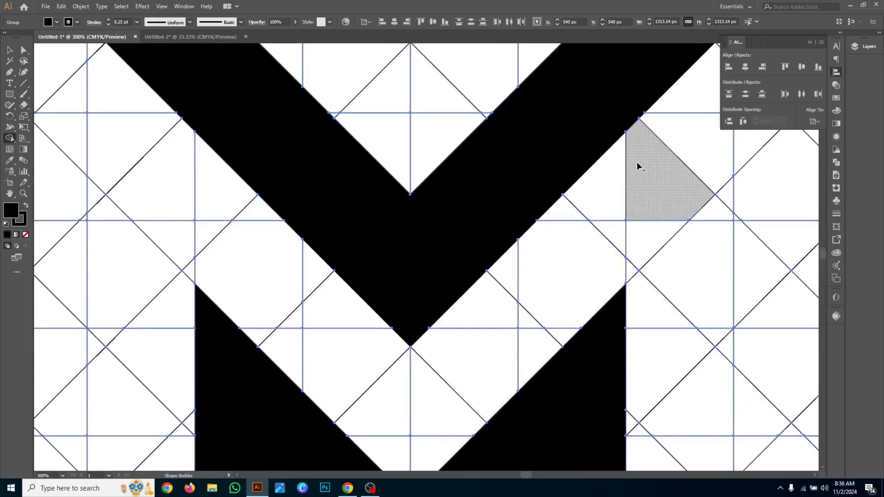
pyautogui.press('super')
pyautogui.scroll(-2, 636, 162)
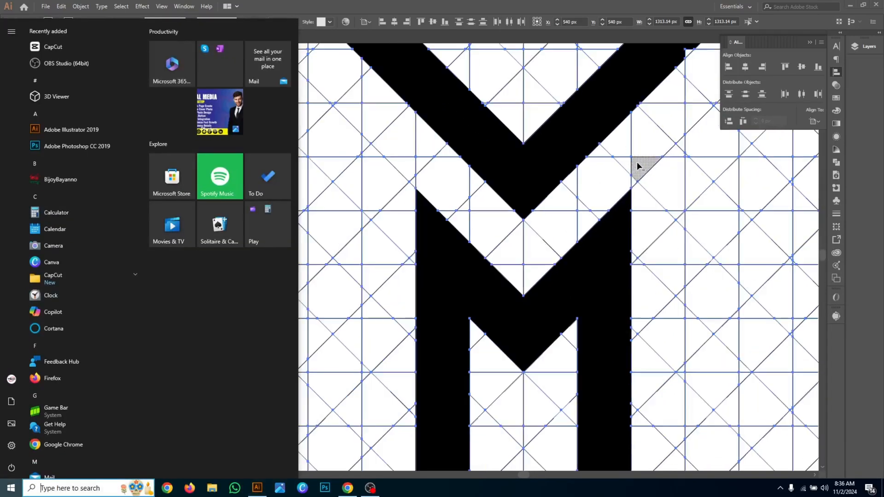
pyautogui.click(322, 125)
pyautogui.hscroll(4, 640, 180)
pyautogui.scroll(2, 599, 185)
pyautogui.scroll(3, 584, 183)
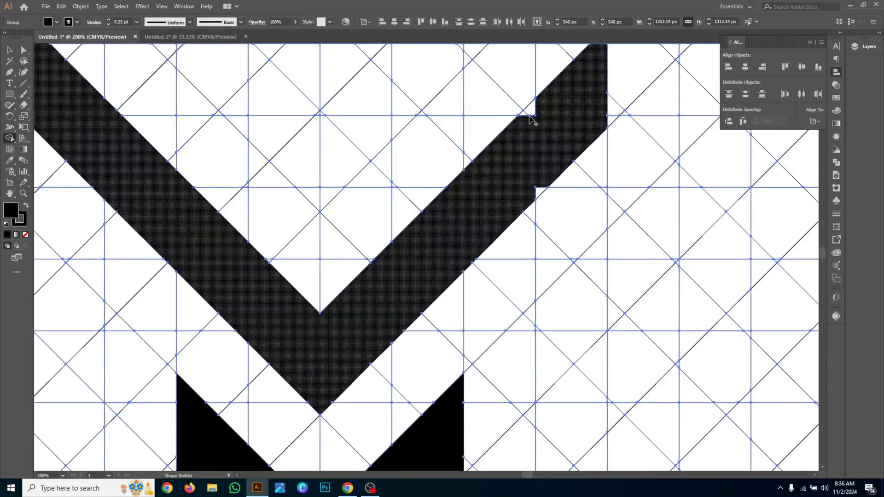
pyautogui.scroll(2, 594, 116)
# - Build a one-column vertical leg downward from the outer end of the large V's right arm
pyautogui.moveTo(601, 112)
pyautogui.mouseDown()
pyautogui.moveTo(532, 288)
pyautogui.moveTo(583, 277)
pyautogui.mouseUp()
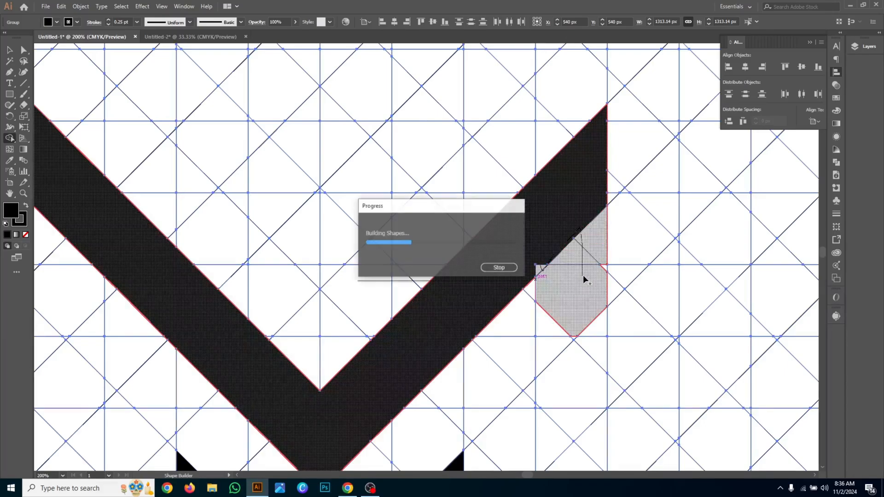
pyautogui.scroll(-1, 599, 241)
pyautogui.scroll(-1, 561, 272)
pyautogui.moveTo(556, 233)
pyautogui.mouseDown()
pyautogui.moveTo(577, 312)
pyautogui.moveTo(573, 364)
pyautogui.moveTo(543, 345)
pyautogui.moveTo(575, 341)
pyautogui.mouseUp()
pyautogui.scroll(-2, 581, 243)
pyautogui.moveTo(583, 244)
pyautogui.mouseDown()
pyautogui.moveTo(573, 407)
pyautogui.moveTo(566, 328)
pyautogui.mouseUp()
pyautogui.scroll(-1, 555, 331)
pyautogui.scroll(-1, 584, 301)
pyautogui.scroll(-1, 583, 297)
pyautogui.moveTo(568, 268)
pyautogui.mouseDown()
pyautogui.moveTo(548, 254)
pyautogui.moveTo(601, 275)
pyautogui.moveTo(574, 396)
pyautogui.moveTo(565, 373)
pyautogui.mouseUp()
# - Continue the outer right leg down to the inner M's baseline and square off its end
pyautogui.scroll(-3, 578, 351)
pyautogui.scroll(-1, 578, 350)
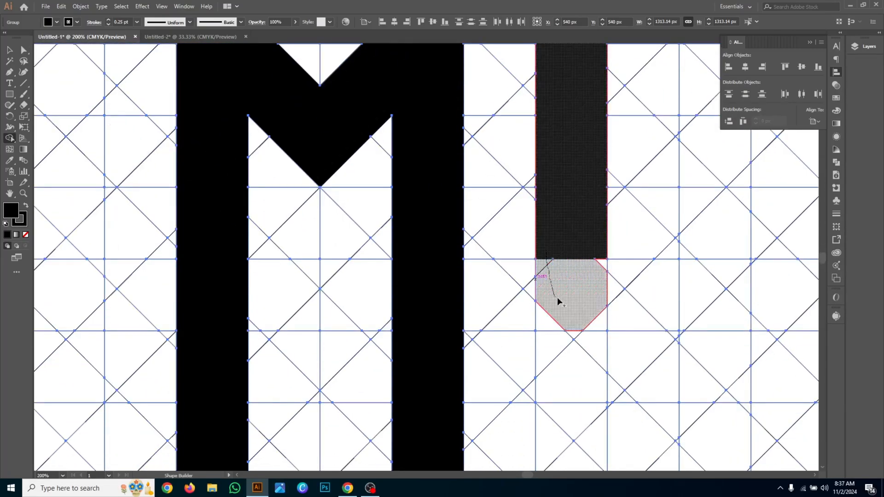
pyautogui.moveTo(557, 297)
pyautogui.mouseDown()
pyautogui.moveTo(596, 312)
pyautogui.moveTo(591, 375)
pyautogui.mouseUp()
pyautogui.moveTo(584, 335)
pyautogui.mouseDown()
pyautogui.moveTo(593, 306)
pyautogui.moveTo(587, 358)
pyautogui.moveTo(539, 341)
pyautogui.mouseUp()
pyautogui.scroll(-3, 580, 346)
pyautogui.moveTo(583, 314)
pyautogui.mouseDown()
pyautogui.moveTo(557, 357)
pyautogui.moveTo(587, 330)
pyautogui.moveTo(579, 352)
pyautogui.mouseUp()
pyautogui.scroll(-3, 579, 349)
pyautogui.moveTo(548, 315)
pyautogui.mouseDown()
pyautogui.moveTo(566, 383)
pyautogui.moveTo(578, 365)
pyautogui.mouseUp()
pyautogui.scroll(-5, 409, 164)
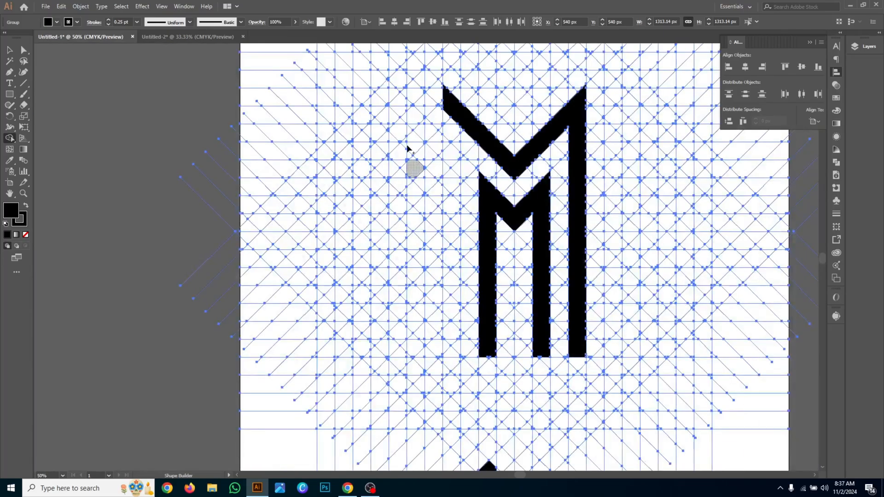
# - Build the upper part of a one-column vertical leg below the outer end of the large V's left arm
pyautogui.scroll(5, 446, 124)
pyautogui.moveTo(458, 106)
pyautogui.mouseDown()
pyautogui.moveTo(456, 247)
pyautogui.moveTo(468, 145)
pyautogui.mouseUp()
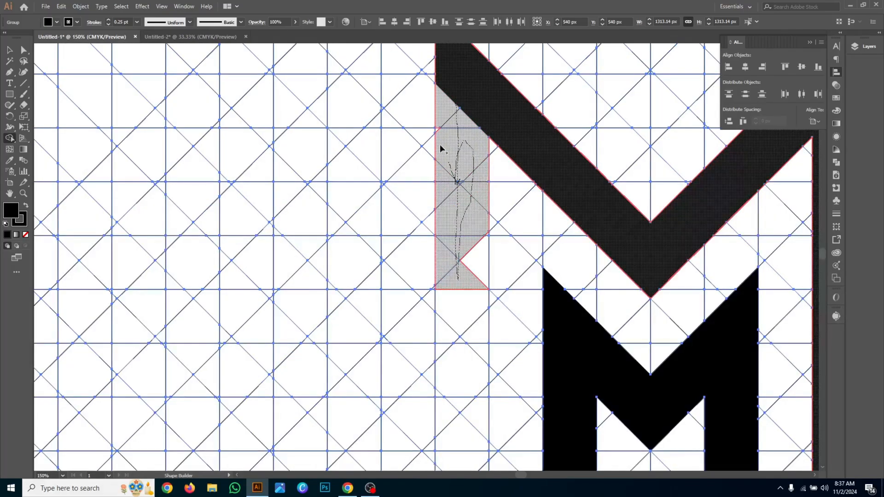
pyautogui.moveTo(440, 112); pyautogui.dragTo(463, 122)
pyautogui.scroll(-2, 467, 187)
pyautogui.moveTo(466, 182)
pyautogui.mouseDown()
pyautogui.moveTo(467, 328)
pyautogui.moveTo(468, 263)
pyautogui.mouseUp()
pyautogui.scroll(-3, 468, 261)
pyautogui.scroll(5, 487, 117)
pyautogui.moveTo(488, 118)
pyautogui.mouseDown()
pyautogui.moveTo(496, 161)
pyautogui.moveTo(489, 180)
pyautogui.mouseUp()
pyautogui.scroll(-16, 454, 196)
pyautogui.moveTo(439, 219)
pyautogui.mouseDown()
pyautogui.moveTo(440, 319)
pyautogui.moveTo(273, 307)
pyautogui.mouseUp()
pyautogui.moveTo(262, 353); pyautogui.dragTo(306, 379)
pyautogui.scroll(-6, 340, 250)
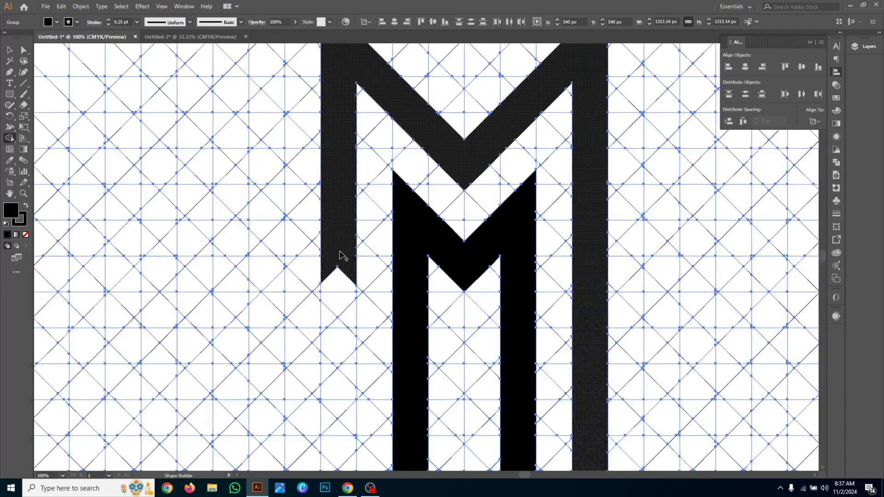
# - Extend the outer left leg to the baseline of the other legs and fill the notches along its edge
pyautogui.moveTo(340, 255); pyautogui.dragTo(340, 387)
pyautogui.scroll(-2, 339, 364)
pyautogui.moveTo(338, 276); pyautogui.dragTo(344, 340)
pyautogui.scroll(-5, 341, 322)
pyautogui.moveTo(341, 238)
pyautogui.mouseDown()
pyautogui.moveTo(331, 276)
pyautogui.moveTo(351, 288)
pyautogui.moveTo(335, 338)
pyautogui.moveTo(345, 373)
pyautogui.moveTo(349, 351)
pyautogui.moveTo(334, 356)
pyautogui.moveTo(406, 356)
pyautogui.moveTo(302, 353)
pyautogui.mouseUp()
pyautogui.scroll(3, 335, 357)
pyautogui.hotkey('ctrl', 'z')
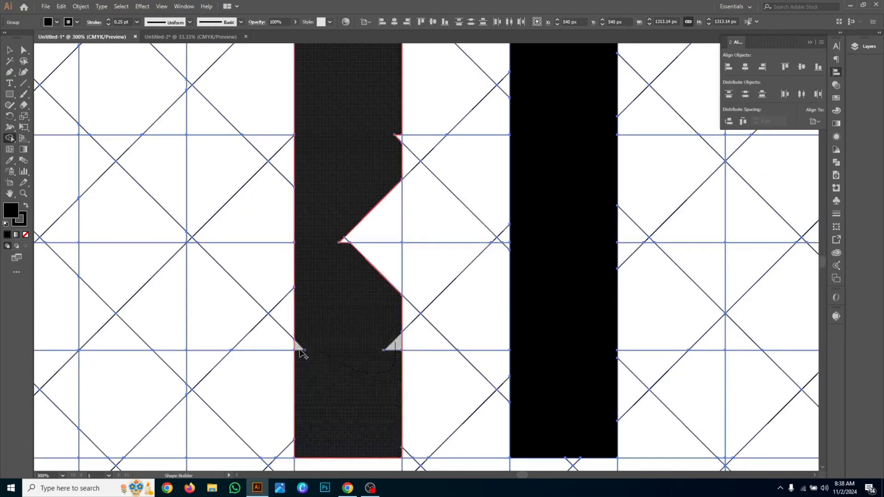
pyautogui.moveTo(362, 192); pyautogui.dragTo(382, 308)
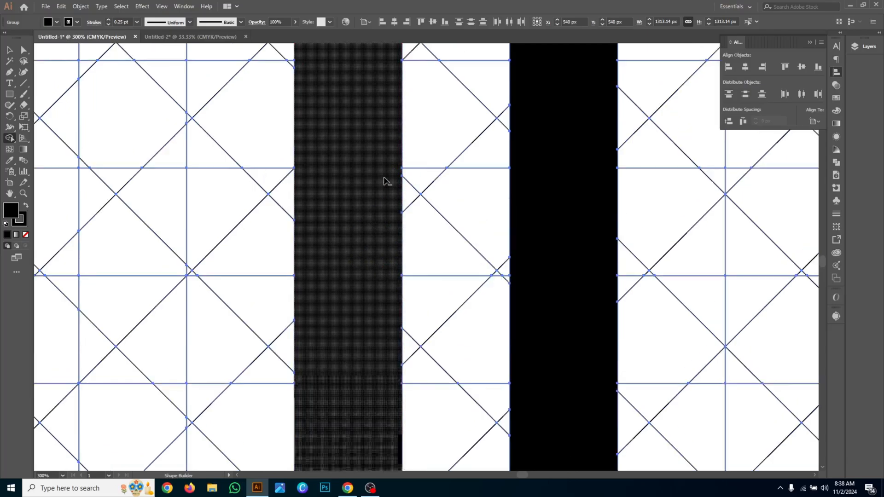
pyautogui.scroll(-3, 382, 182)
pyautogui.scroll(-3, 383, 181)
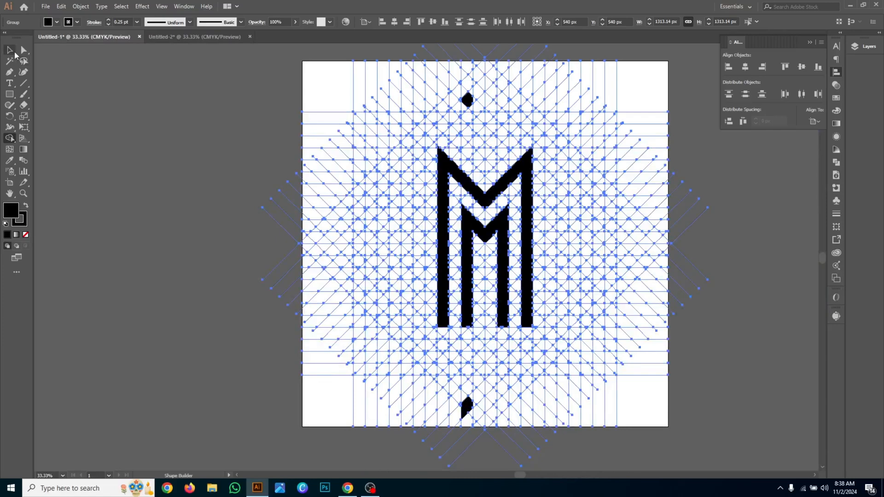
# - Ungroup the combined grid and black shapes into separate objects and clear the selection
pyautogui.click(10, 49)
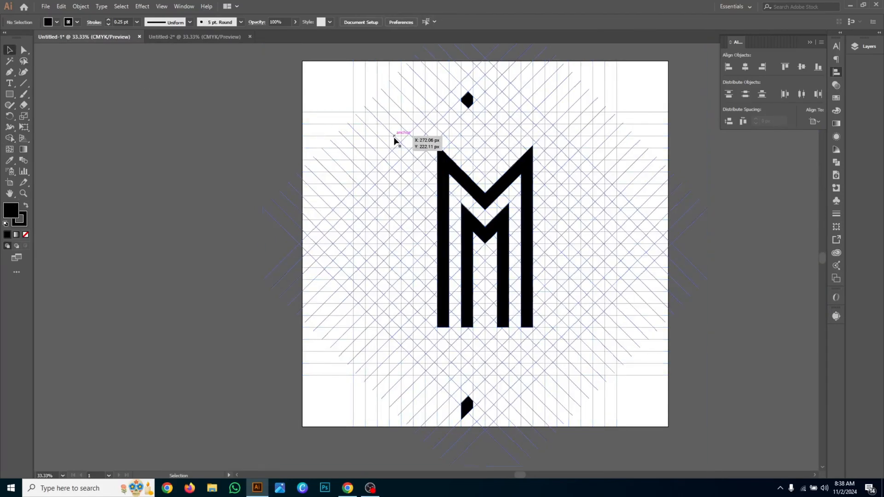
pyautogui.rightClick(394, 137)
pyautogui.click(420, 215)
pyautogui.rightClick(378, 136)
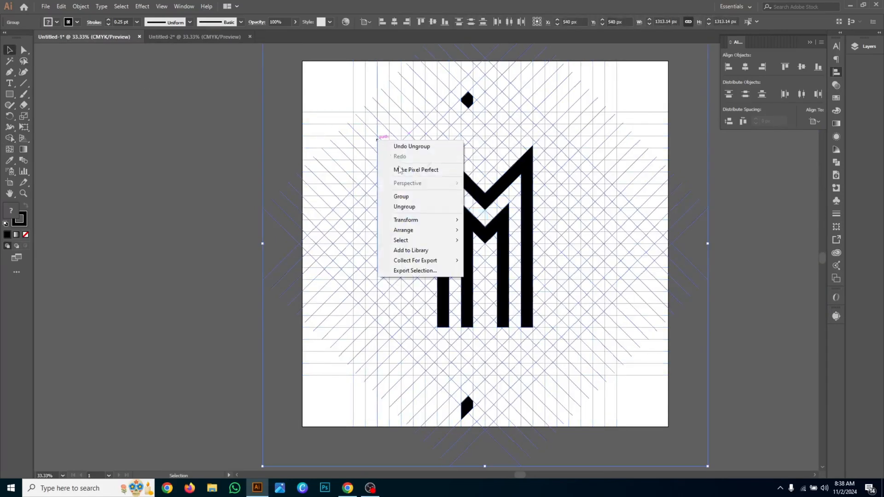
pyautogui.click(421, 206)
pyautogui.rightClick(407, 181)
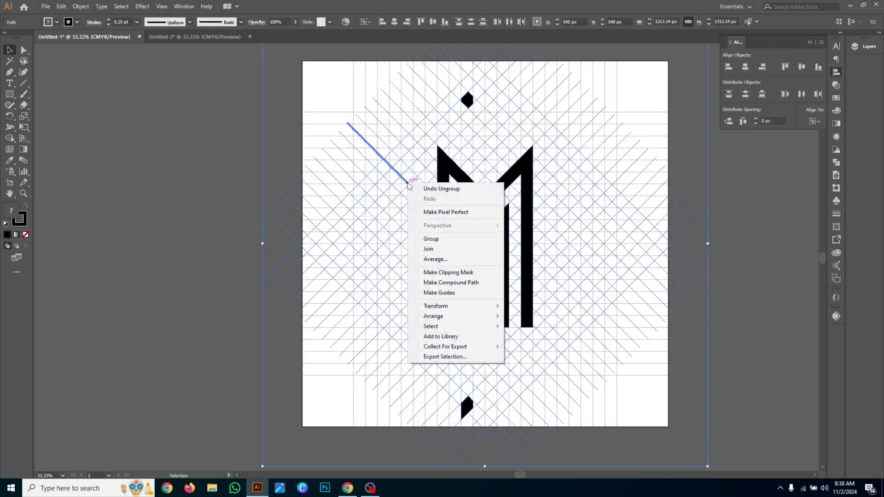
pyautogui.click(154, 165)
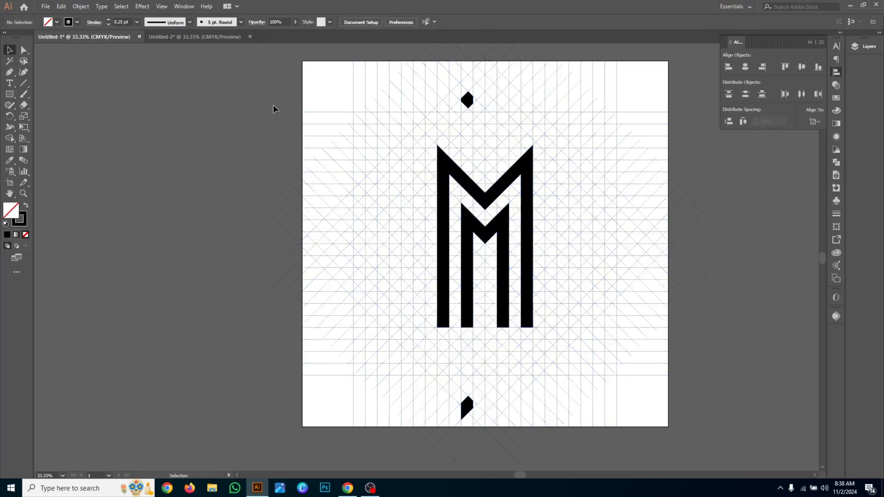
# - Delete the horizontal and vertical grid lines, the stray shape above the monogram and the diagonals to its right
pyautogui.moveTo(399, 109); pyautogui.dragTo(682, 121)
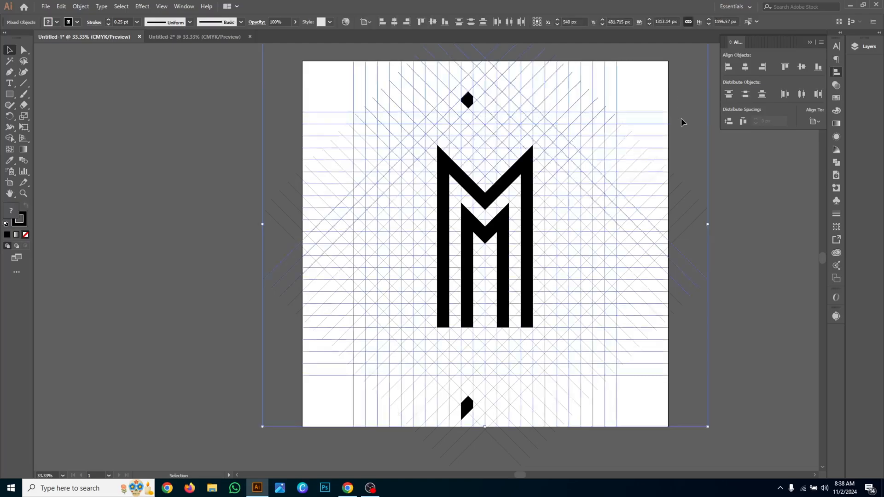
pyautogui.press('Delete')
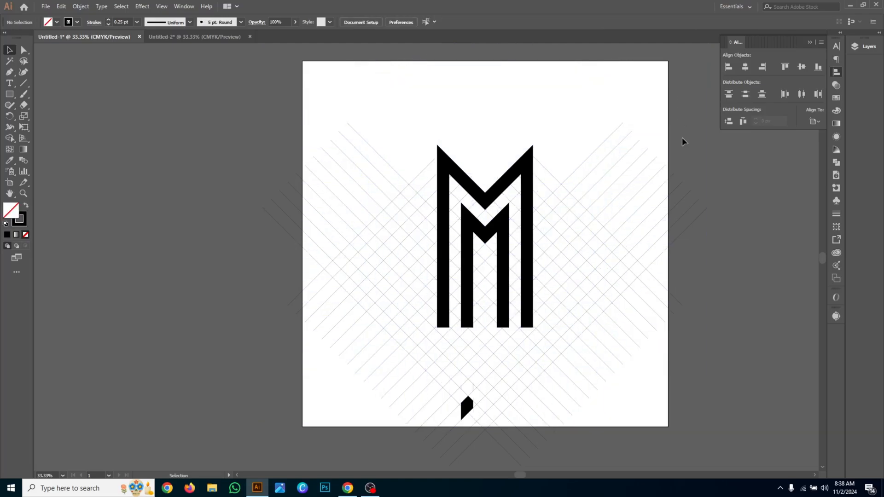
pyautogui.moveTo(624, 220); pyautogui.dragTo(627, 332)
pyautogui.press('Delete')
# - Delete the diagonal grid lines directly below and to the left of the monogram
pyautogui.press('Delete')
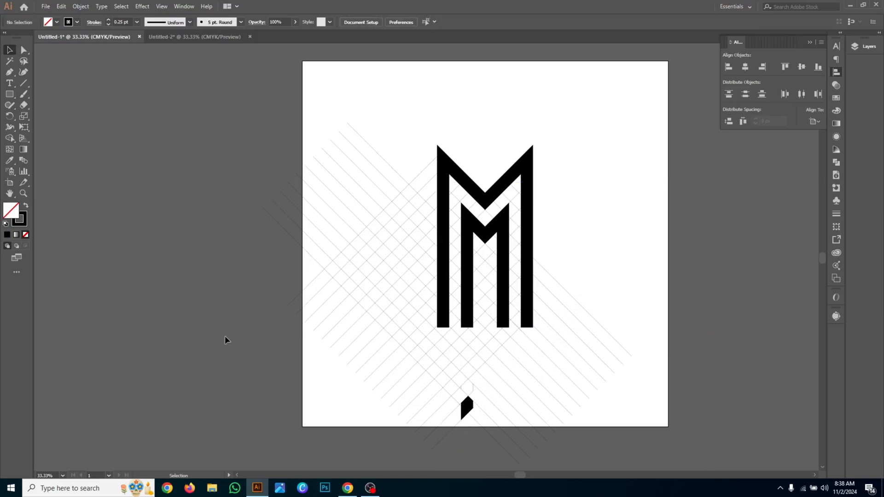
pyautogui.moveTo(226, 332); pyautogui.dragTo(623, 395)
pyautogui.press('Delete')
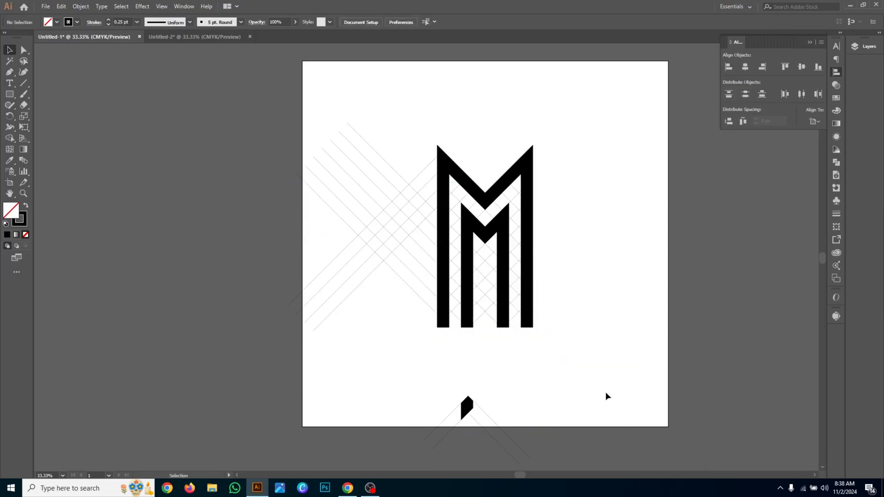
pyautogui.moveTo(309, 87); pyautogui.dragTo(375, 340)
pyautogui.press('Delete')
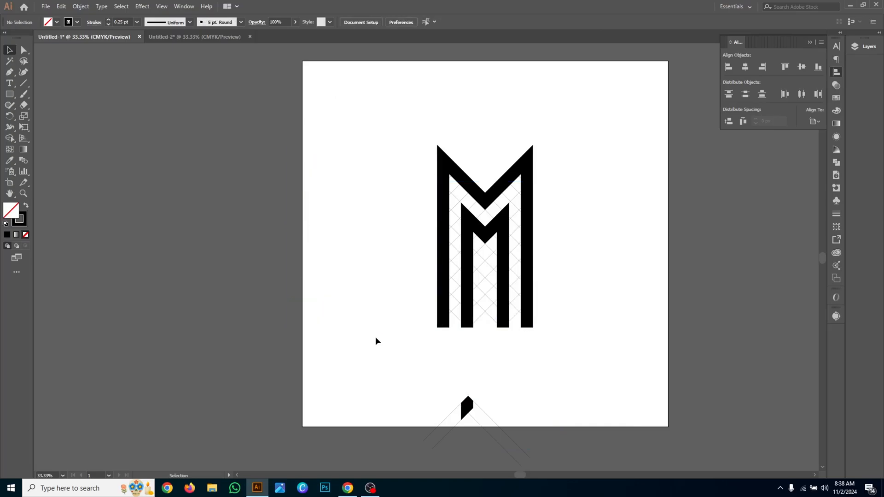
# - Move the outer and inner M shapes away from the grid, and delete the remaining grid lines and the stray black shape
pyautogui.click(467, 187)
pyautogui.moveTo(468, 186); pyautogui.dragTo(314, 191)
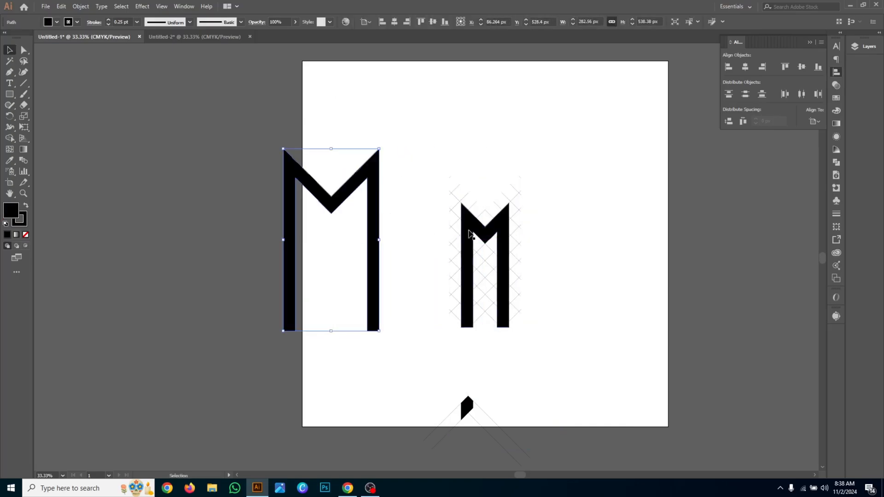
pyautogui.moveTo(474, 255); pyautogui.dragTo(326, 254)
pyautogui.moveTo(430, 166); pyautogui.dragTo(525, 423)
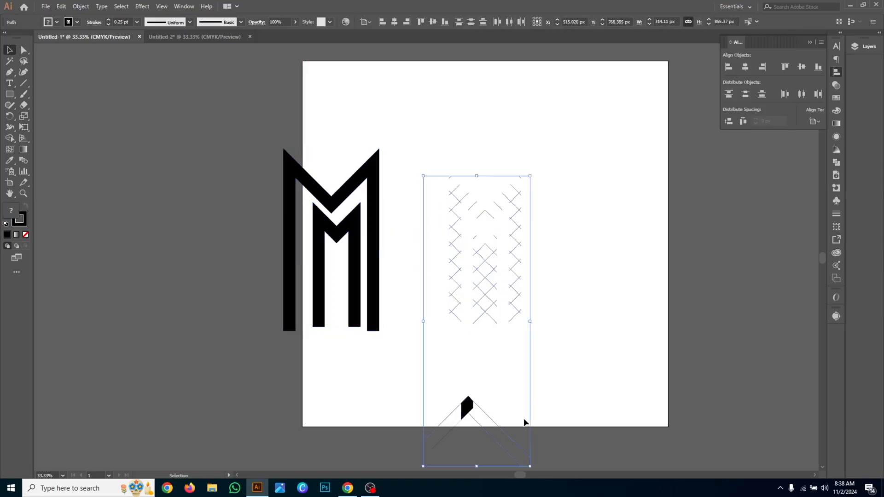
pyautogui.press('Delete')
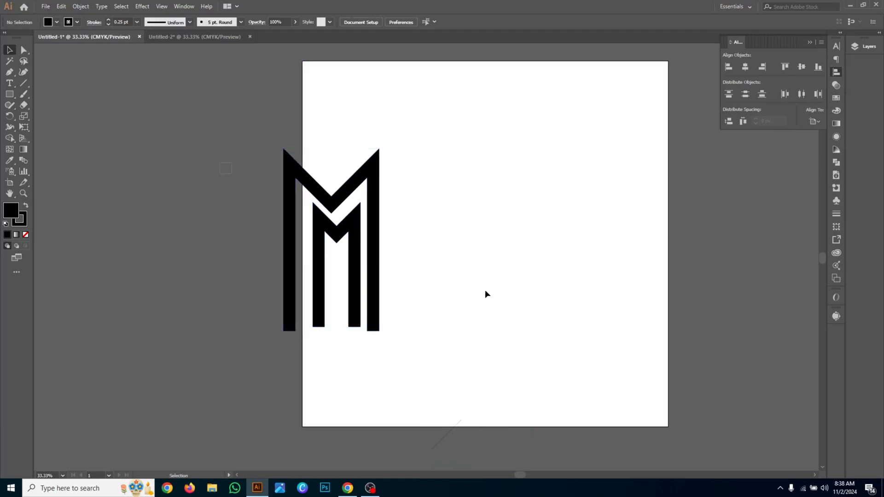
# - Center both M shapes horizontally on the artboard and clear the selection
pyautogui.moveTo(485, 290); pyautogui.dragTo(379, 162)
pyautogui.click(396, 23)
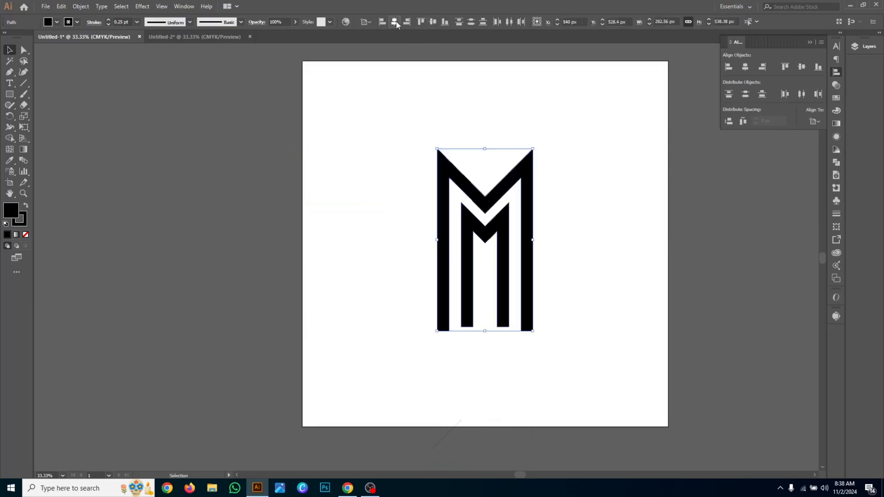
pyautogui.click(483, 90)
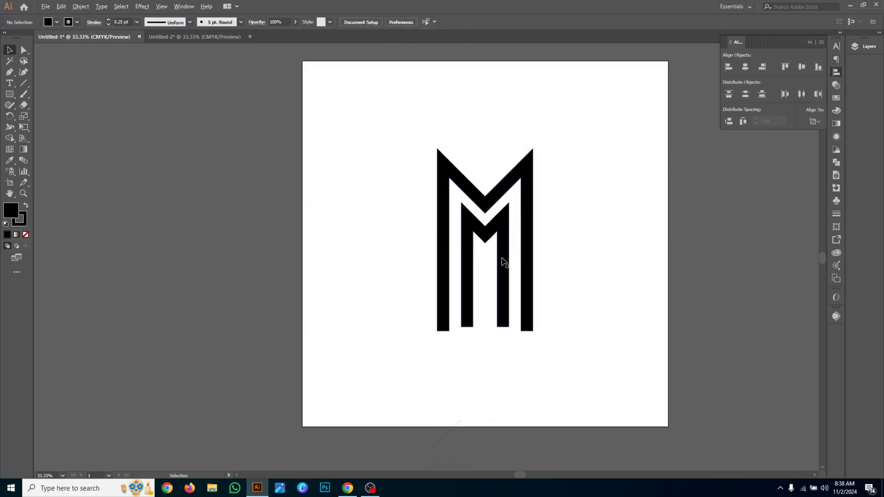
# - Move the outer M straight down about 215 px across the inner M and scale it proportionally to about 249 px wide
pyautogui.scroll(2, 505, 263)
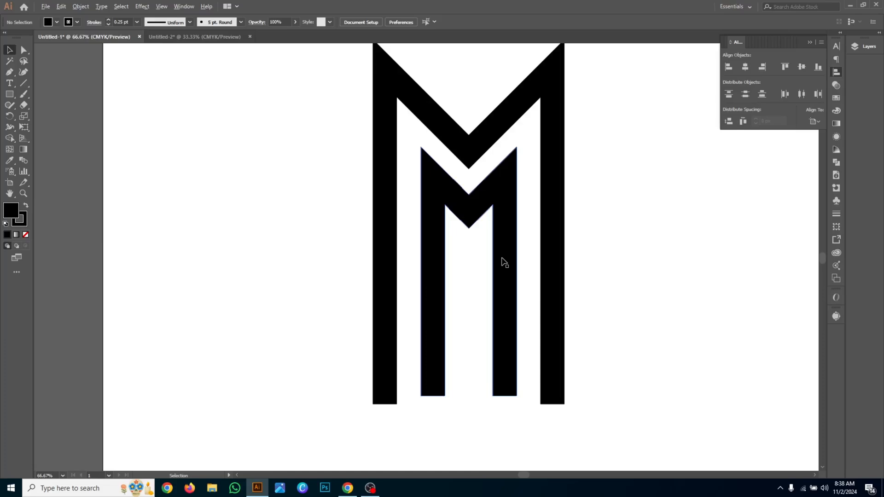
pyautogui.click(494, 122)
pyautogui.moveTo(496, 132); pyautogui.dragTo(497, 279)
pyautogui.scroll(-1, 555, 330)
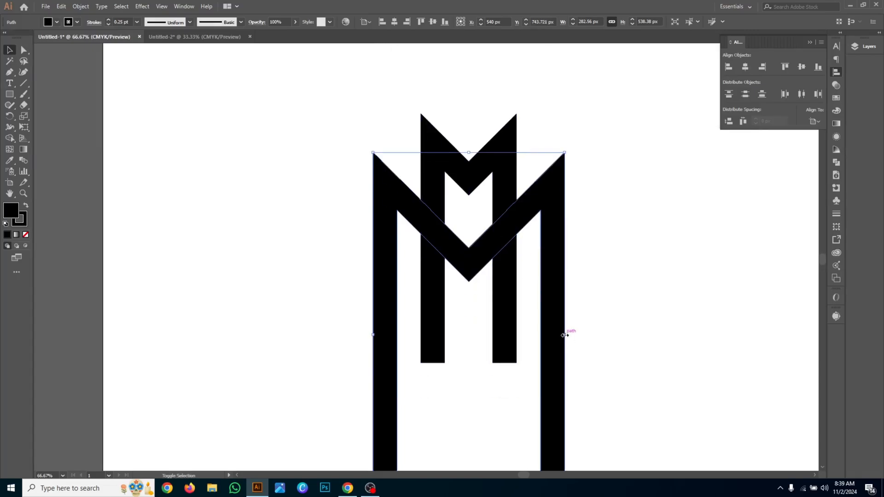
pyautogui.moveTo(565, 335); pyautogui.dragTo(554, 336)
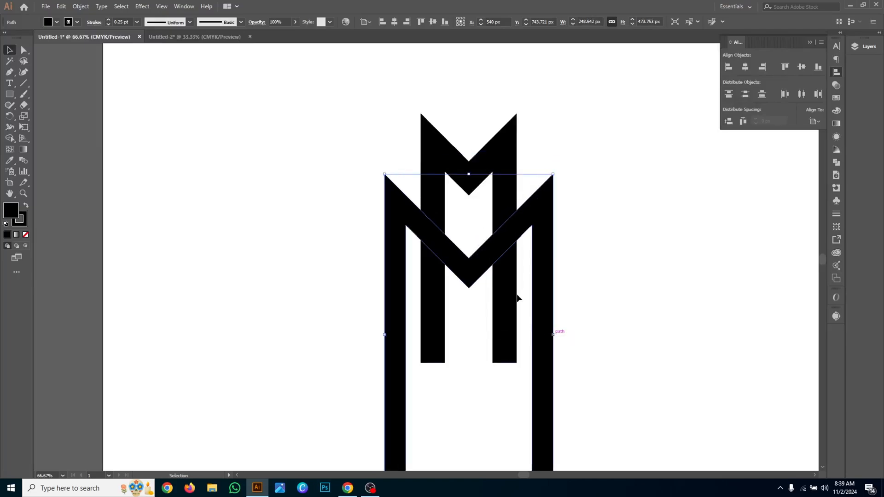
# - Set the wider M's stroke weight to 5 pt
pyautogui.click(108, 20)
pyautogui.click(108, 21)
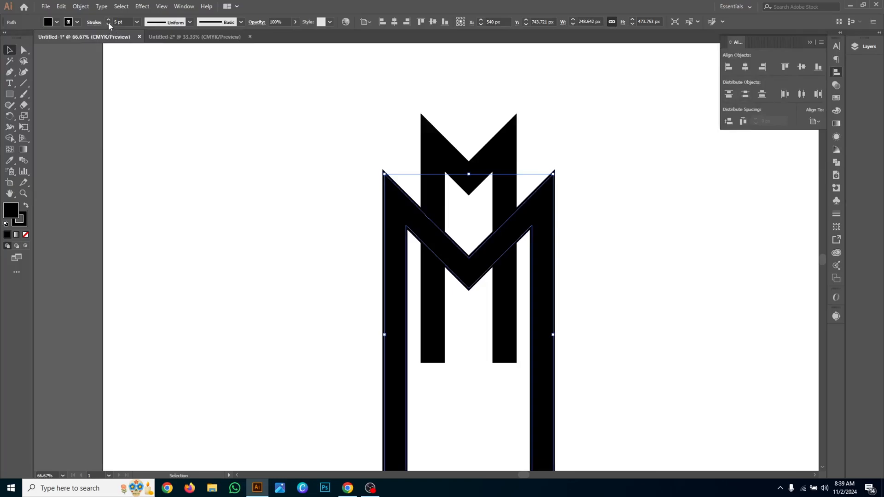
pyautogui.click(287, 105)
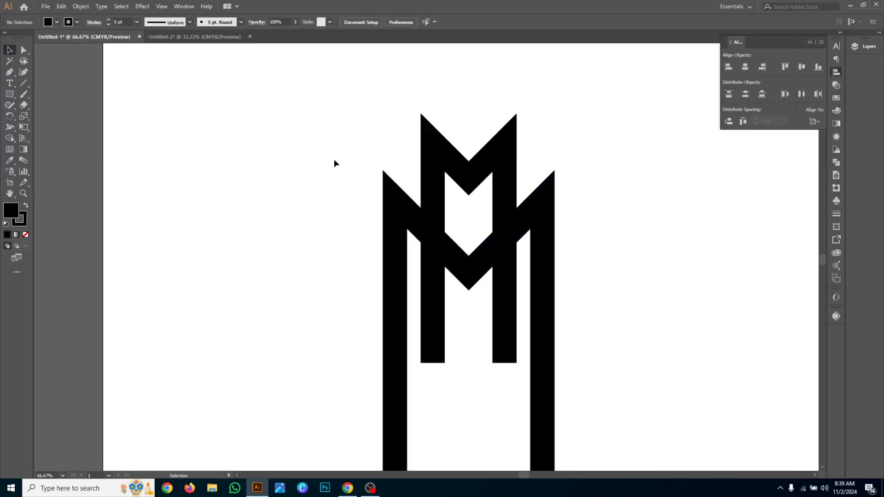
# - Expand the wider M's fill and stroke, and unite the resulting pieces into a single shape
pyautogui.click(390, 194)
pyautogui.moveTo(322, 121); pyautogui.dragTo(593, 244)
pyautogui.click(615, 229)
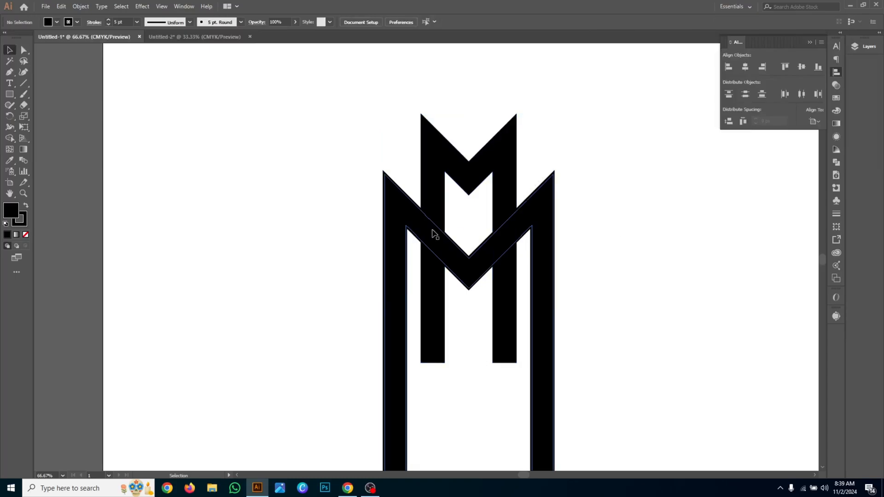
pyautogui.click(435, 234)
pyautogui.click(81, 6)
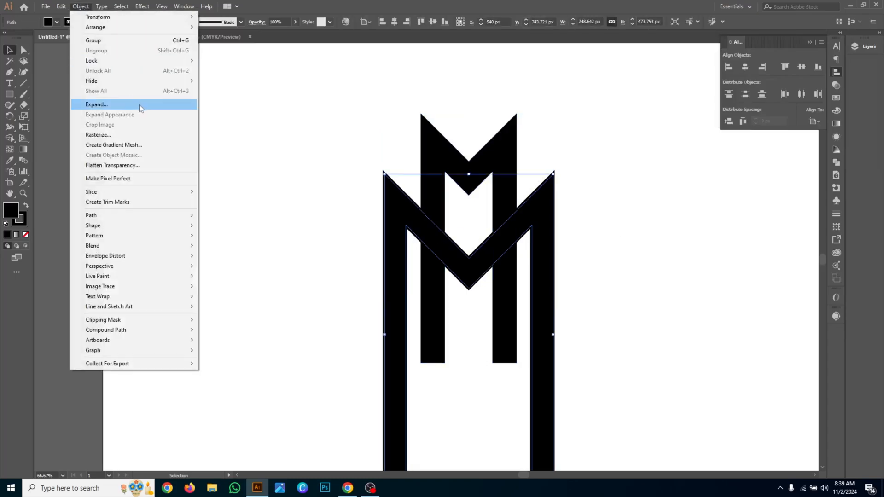
pyautogui.click(97, 104)
pyautogui.click(418, 297)
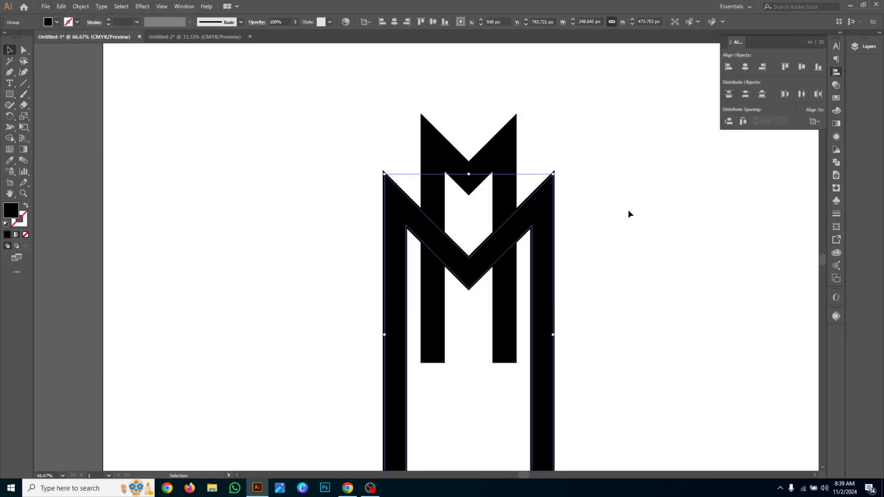
pyautogui.click(836, 162)
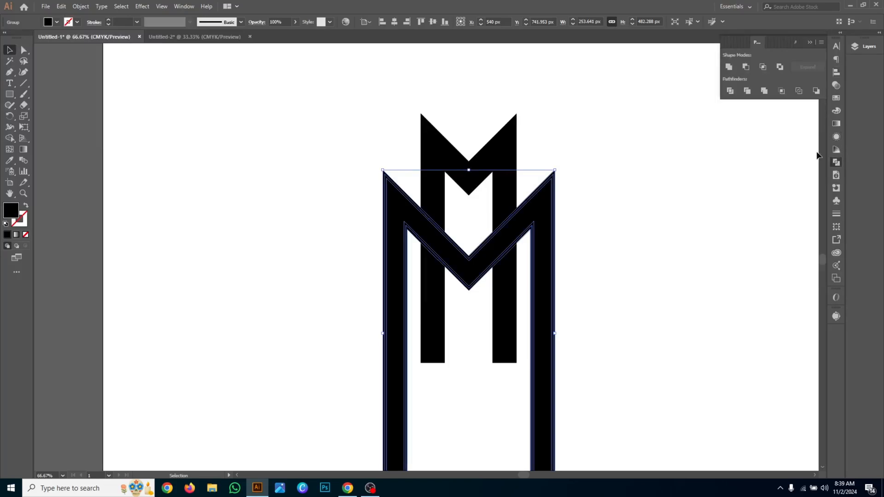
pyautogui.click(729, 68)
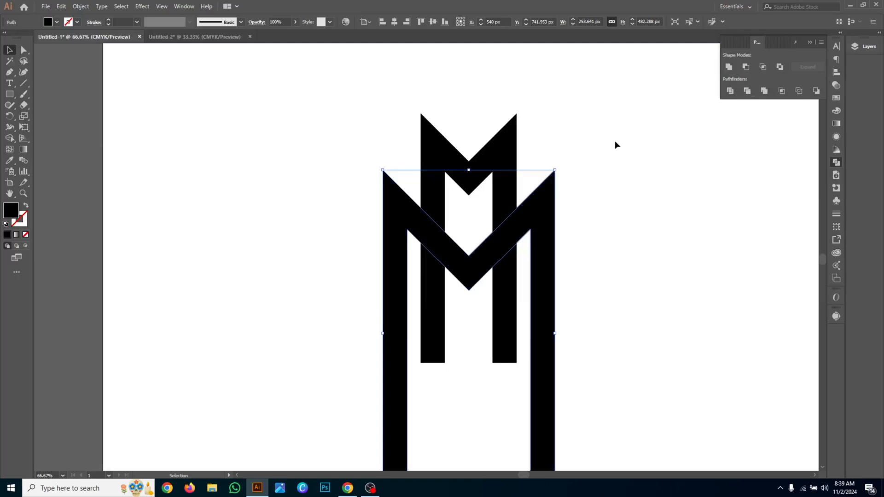
# - Nudge the wider M straight up about 41 px so it overlaps the narrow M higher up
pyautogui.moveTo(337, 137); pyautogui.dragTo(470, 212)
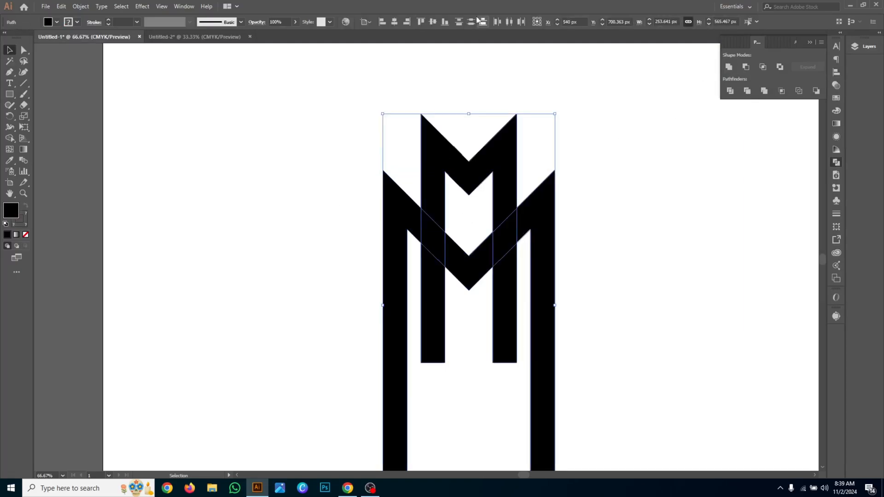
pyautogui.click(606, 202)
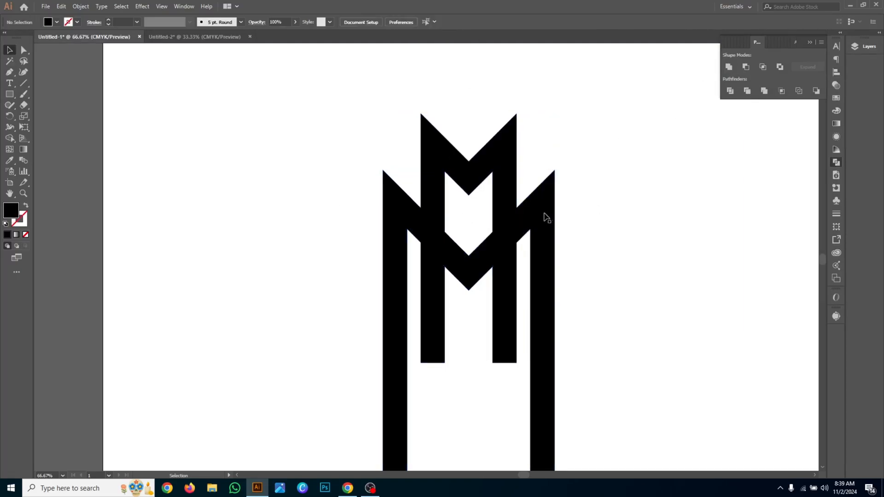
pyautogui.click(543, 216)
pyautogui.press('Up')
pyautogui.press('Up')
pyautogui.press('Up')
pyautogui.press('Up')
pyautogui.press('Up')
pyautogui.press('Up')
pyautogui.press('Up')
pyautogui.press('Up')
pyautogui.press('Up')
pyautogui.press('Up')
pyautogui.press('Up')
pyautogui.press('Up')
pyautogui.press('Up')
pyautogui.press('Up')
pyautogui.press('Up')
pyautogui.press('Up')
pyautogui.press('Up')
pyautogui.press('Up')
pyautogui.press('Up')
pyautogui.press('Up')
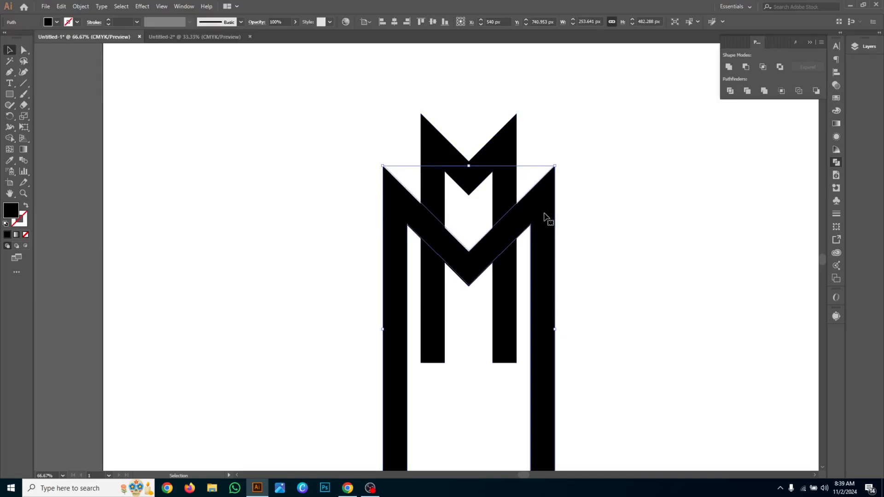
pyautogui.press('Up')
pyautogui.press('Up')
pyautogui.press('Up')
pyautogui.press('Up')
pyautogui.press('Up')
pyautogui.press('Up')
pyautogui.press('Up')
pyautogui.press('Up')
pyautogui.press('Up')
pyautogui.press('Up')
pyautogui.press('Up')
pyautogui.press('Up')
pyautogui.press('Up')
pyautogui.press('Up')
pyautogui.press('Up')
pyautogui.press('Up')
pyautogui.press('Up')
pyautogui.press('Up')
pyautogui.press('Up')
pyautogui.press('Up')
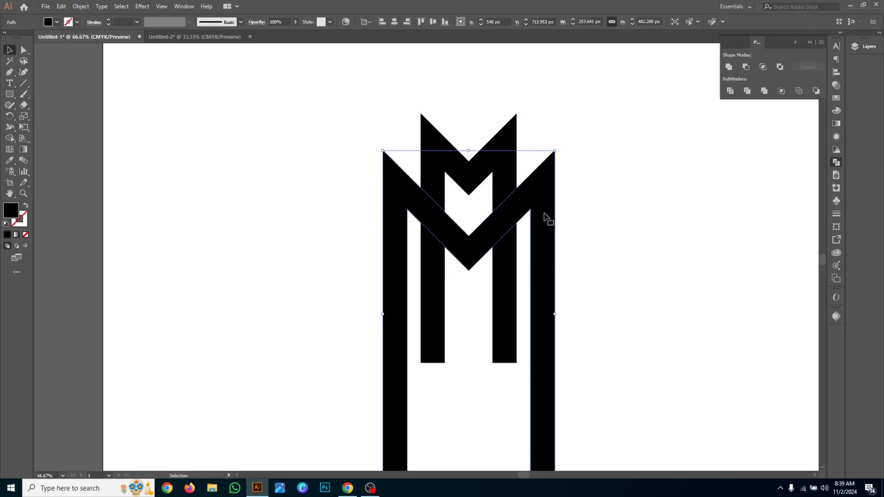
pyautogui.press('Up')
pyautogui.press('Up')
pyautogui.press('Up')
# - Duplicate the wider M straight down and scale the copy proportionally about its center to about 360 px wide
pyautogui.press('alt')
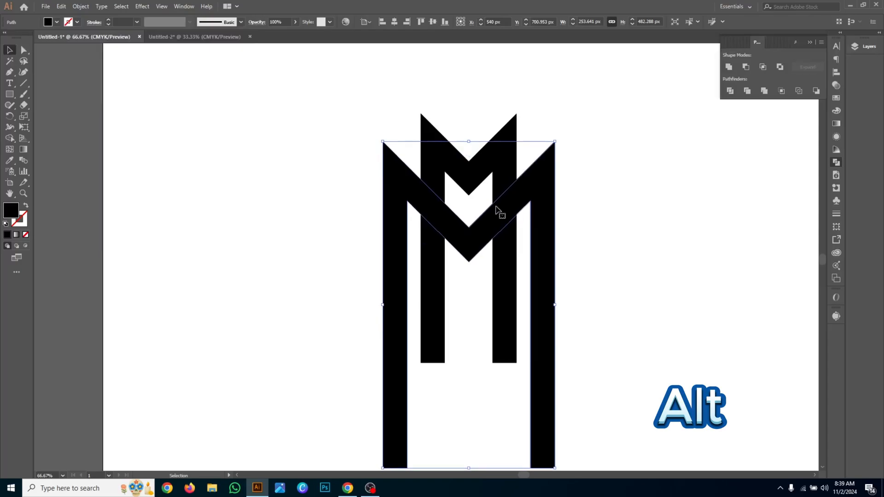
pyautogui.moveTo(492, 214); pyautogui.dragTo(489, 312)
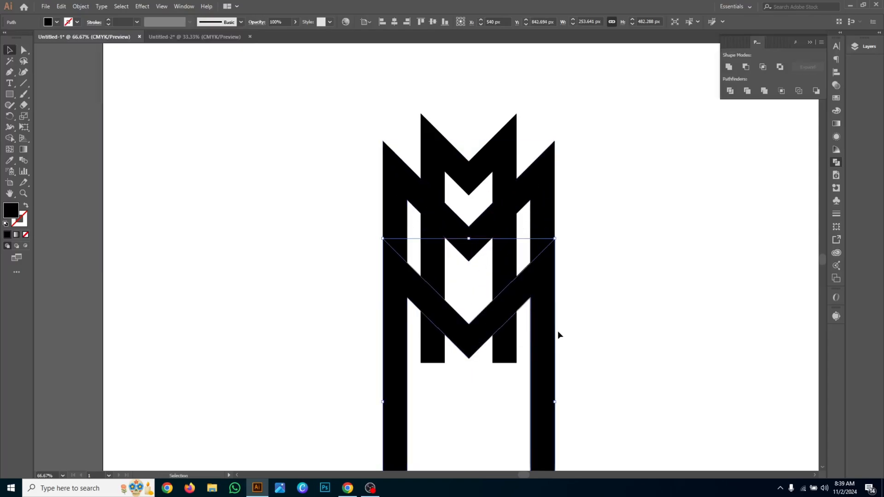
pyautogui.moveTo(556, 403); pyautogui.dragTo(591, 410)
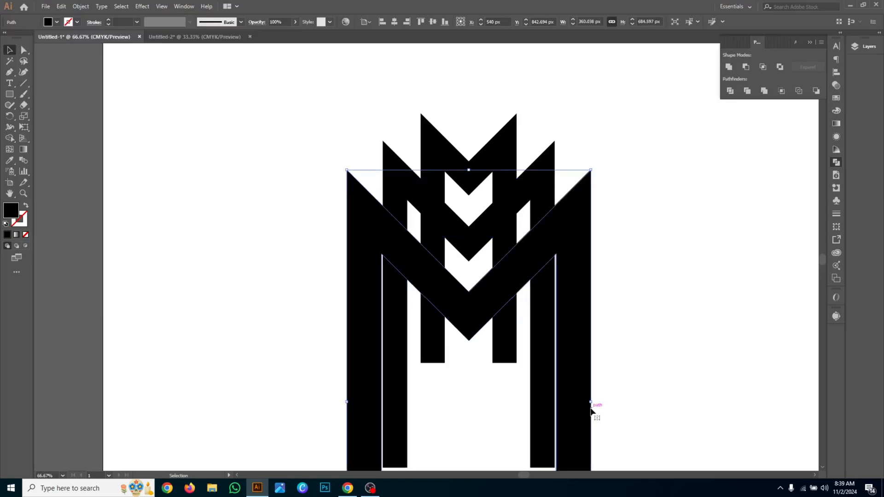
# - Nudge the largest M copy straight down about 55 px to position it across the legs of the other two
pyautogui.press('Down')
pyautogui.press('Down')
pyautogui.press('Down')
pyautogui.press('Down')
pyautogui.press('Down')
pyautogui.press('Down')
pyautogui.press('Down')
pyautogui.press('Down')
pyautogui.press('Down')
pyautogui.press('Down')
pyautogui.press('Down')
pyautogui.press('Down')
pyautogui.press('Down')
pyautogui.press('Down')
pyautogui.press('Down')
pyautogui.press('Down')
pyautogui.press('Down')
pyautogui.press('Down')
pyautogui.press('Down')
pyautogui.press('Down')
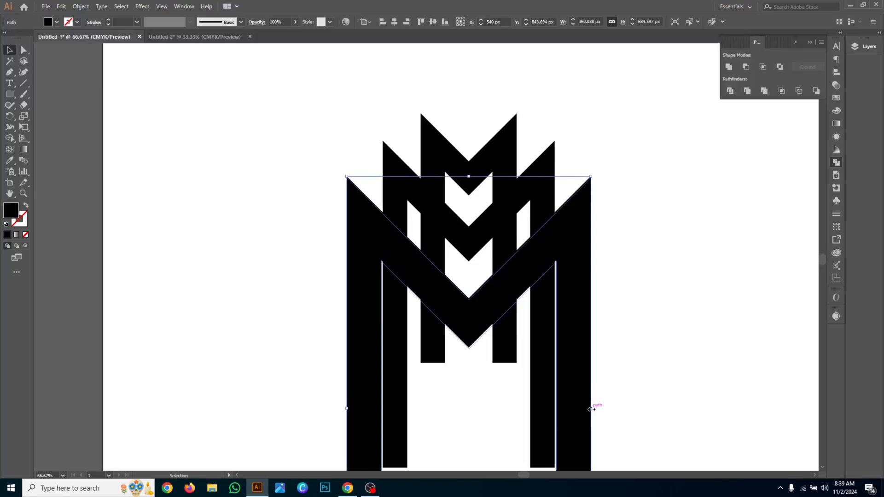
pyautogui.press('Down')
pyautogui.press('Down')
pyautogui.press('Down')
pyautogui.press('Down')
pyautogui.press('Down')
pyautogui.press('Down')
pyautogui.press('Down')
pyautogui.press('Down')
pyautogui.press('Down')
pyautogui.press('Down')
pyautogui.press('Down')
pyautogui.press('Down')
pyautogui.press('Down')
pyautogui.press('Down')
pyautogui.press('Down')
pyautogui.press('Down')
pyautogui.press('Down')
pyautogui.press('Down')
pyautogui.press('Down')
pyautogui.press('Down')
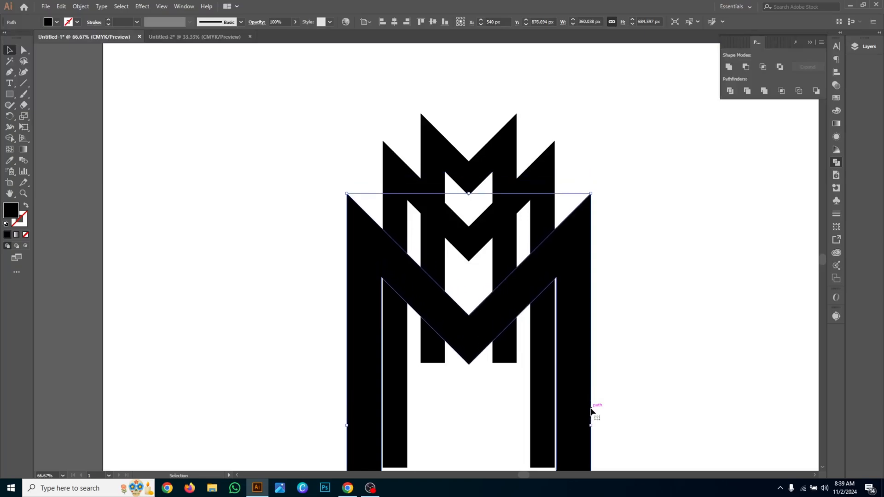
pyautogui.press('Down')
pyautogui.press('Down')
pyautogui.press('Down')
pyautogui.press('Down')
pyautogui.press('Down')
pyautogui.press('Down')
pyautogui.press('Down')
pyautogui.press('Down')
pyautogui.press('Down')
pyautogui.press('Down')
pyautogui.press('Down')
pyautogui.press('Down')
pyautogui.press('Down')
pyautogui.press('Down')
pyautogui.press('Down')
pyautogui.press('Down')
pyautogui.press('Down')
pyautogui.press('Down')
pyautogui.press('Down')
pyautogui.press('Down')
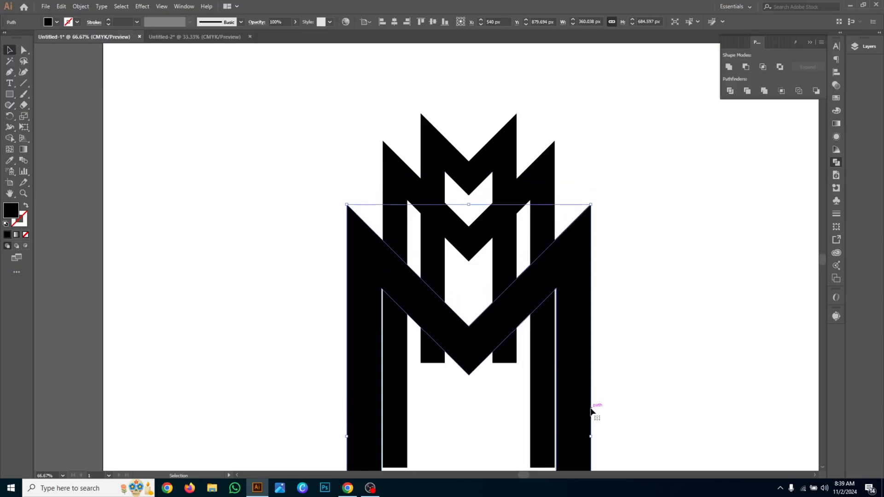
# - Remove the largest M and the leg sections below its upper edge with the Shape Builder tool, leaving angled leg ends
pyautogui.scroll(-1, 320, 184)
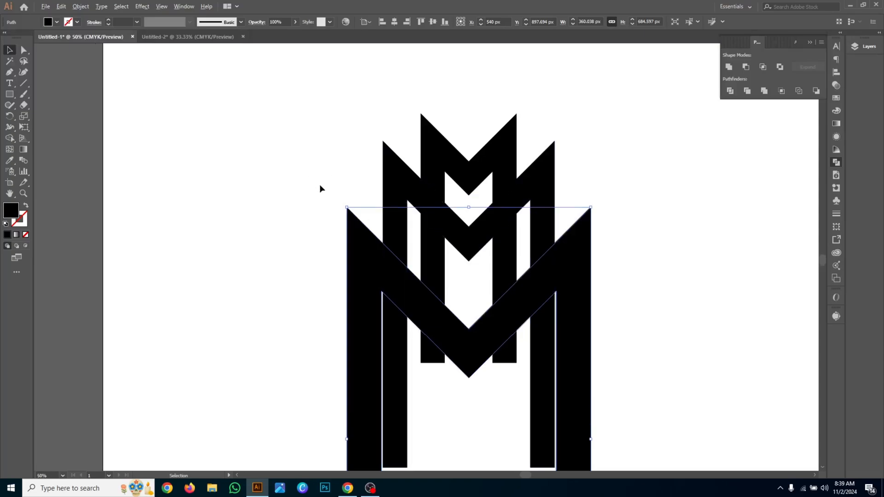
pyautogui.hotkey('ctrl', 'a')
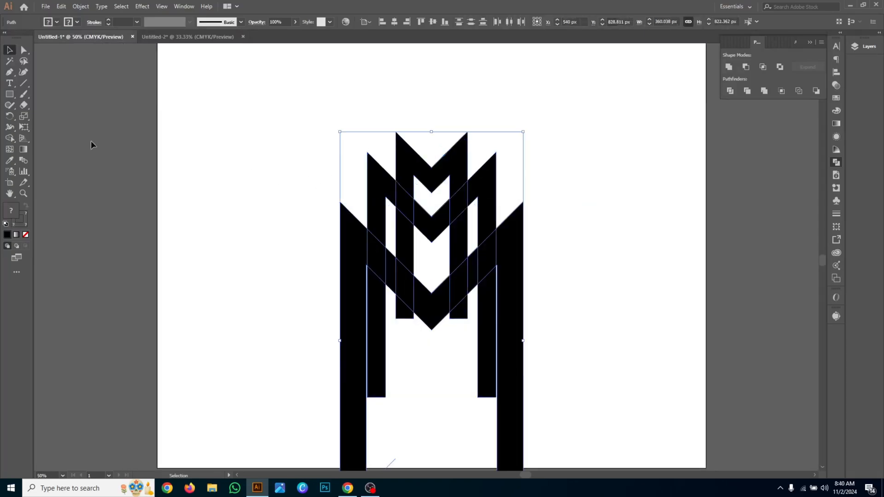
pyautogui.click(10, 138)
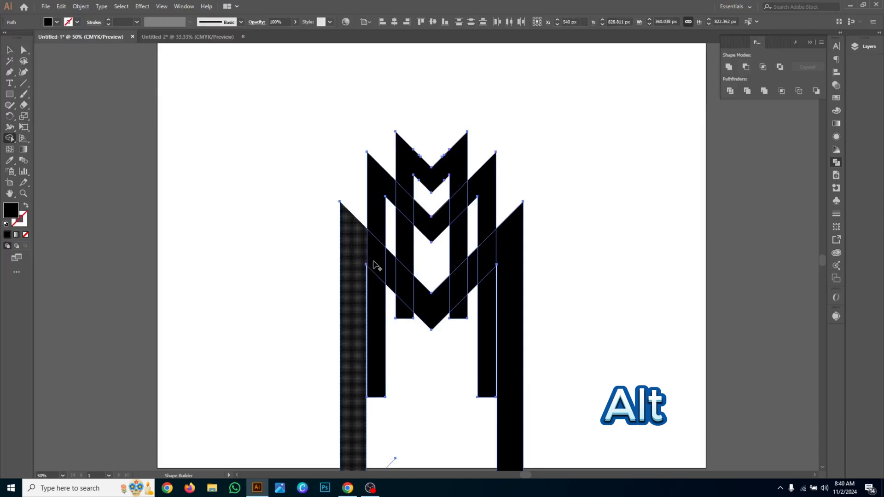
pyautogui.moveTo(376, 266)
pyautogui.mouseDown()
pyautogui.moveTo(419, 308)
pyautogui.moveTo(401, 322)
pyautogui.moveTo(374, 317)
pyautogui.moveTo(419, 333)
pyautogui.moveTo(488, 263)
pyautogui.moveTo(494, 285)
pyautogui.moveTo(481, 332)
pyautogui.moveTo(512, 284)
pyautogui.mouseUp()
pyautogui.click(9, 50)
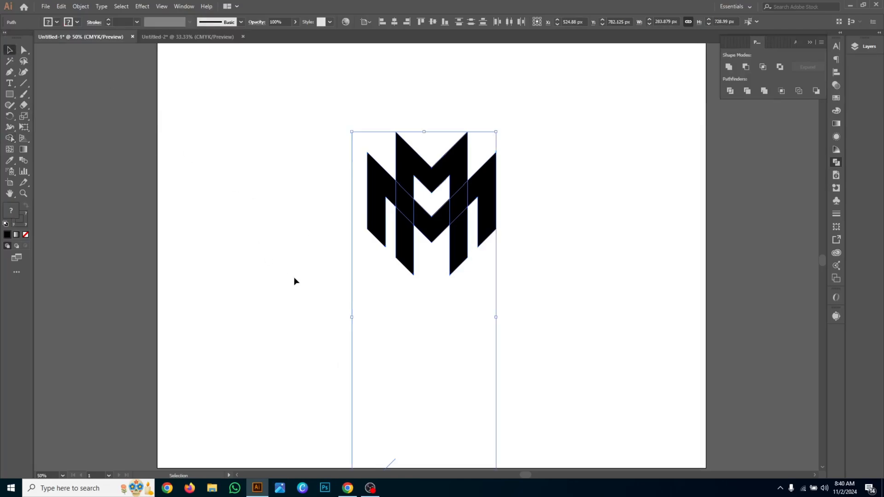
pyautogui.click(294, 279)
# - Fill the wider M with yellow and clear the selection
pyautogui.scroll(1, 434, 238)
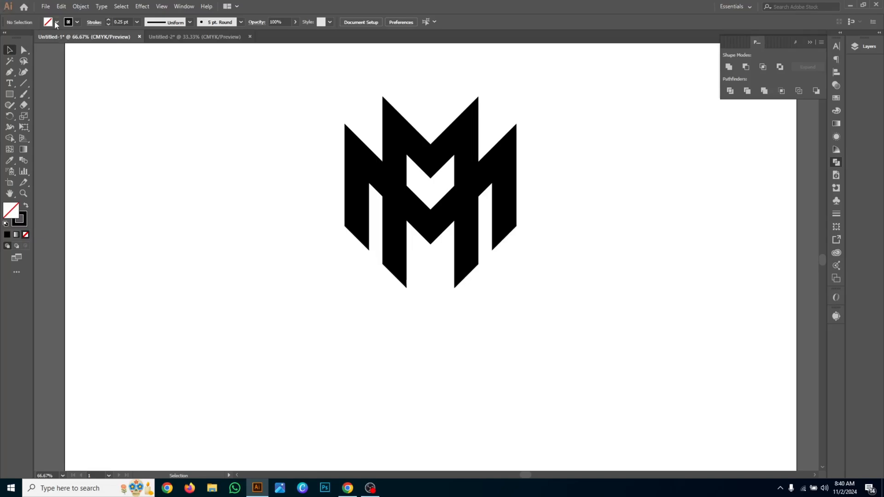
pyautogui.click(402, 203)
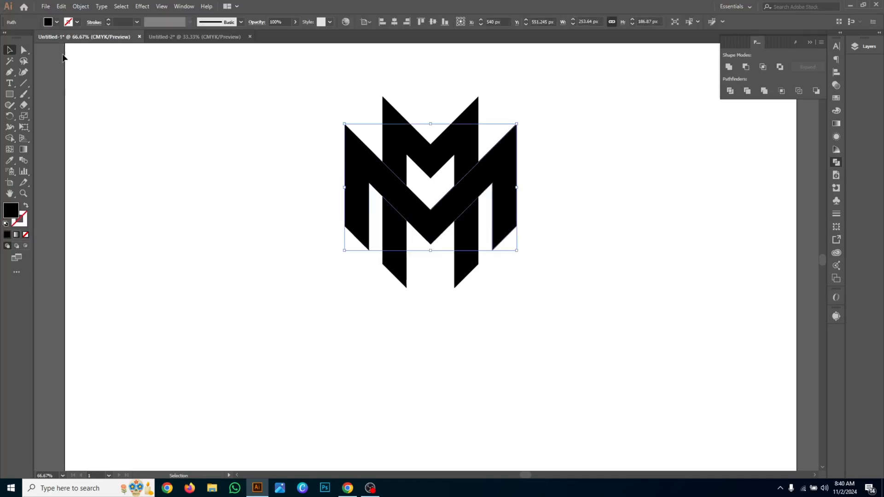
pyautogui.click(55, 22)
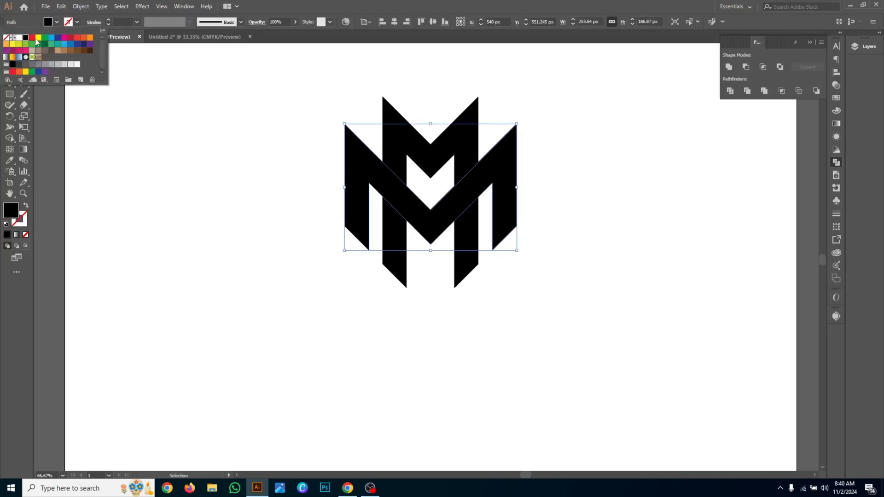
pyautogui.click(38, 38)
pyautogui.click(263, 183)
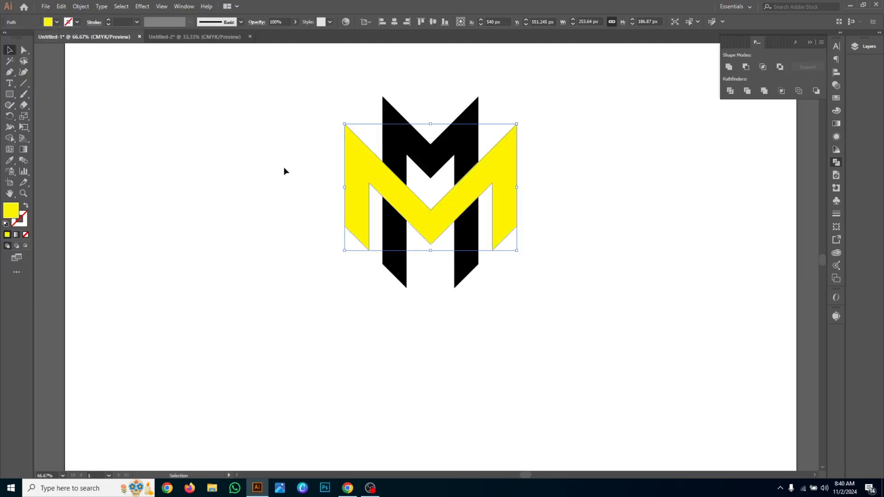
pyautogui.click(284, 165)
# - Fill the narrow M with light blue and clear the selection
pyautogui.click(417, 143)
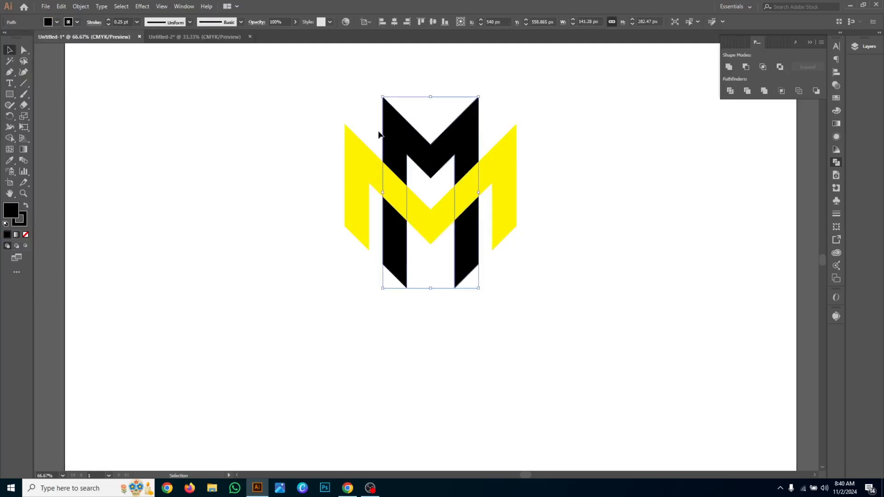
pyautogui.click(57, 22)
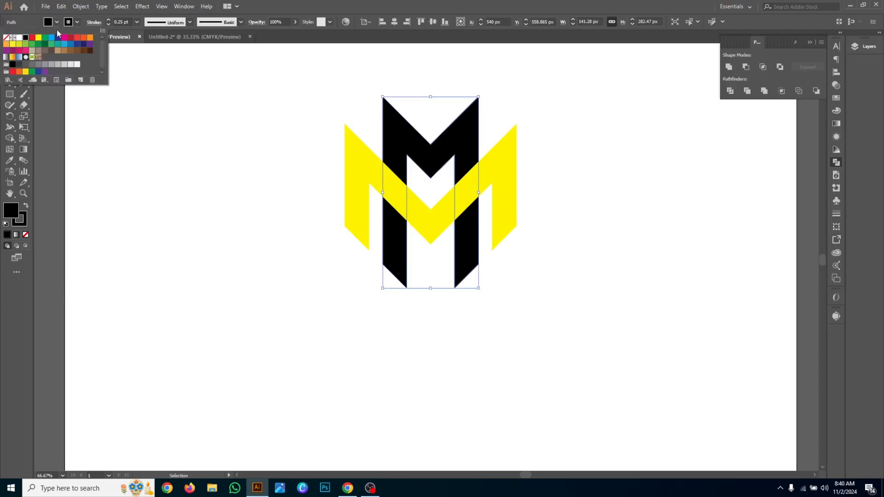
pyautogui.click(52, 38)
pyautogui.click(162, 182)
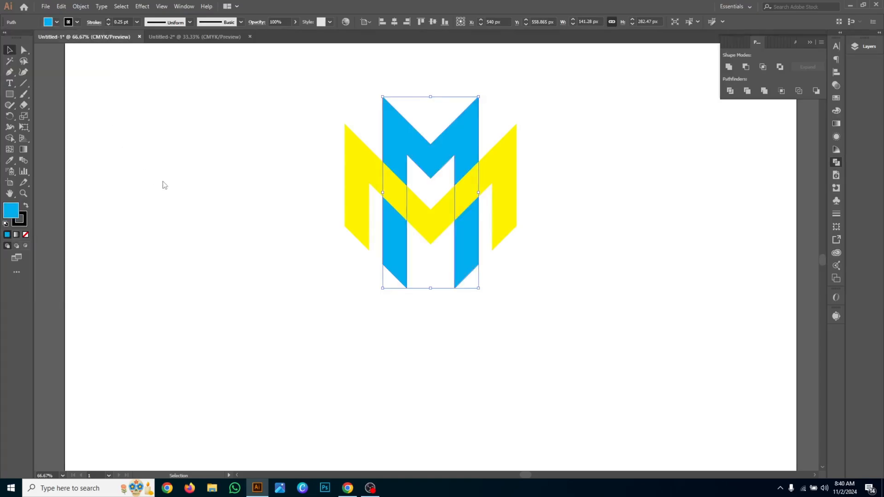
# - Duplicate the yellow M about 8 px straight down from the original
pyautogui.click(162, 181)
pyautogui.scroll(2, 347, 228)
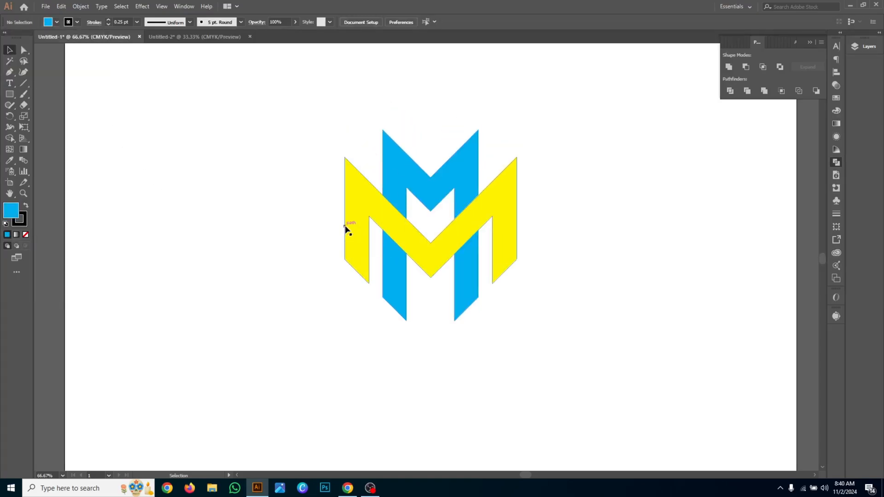
pyautogui.scroll(1, 346, 228)
pyautogui.click(346, 225)
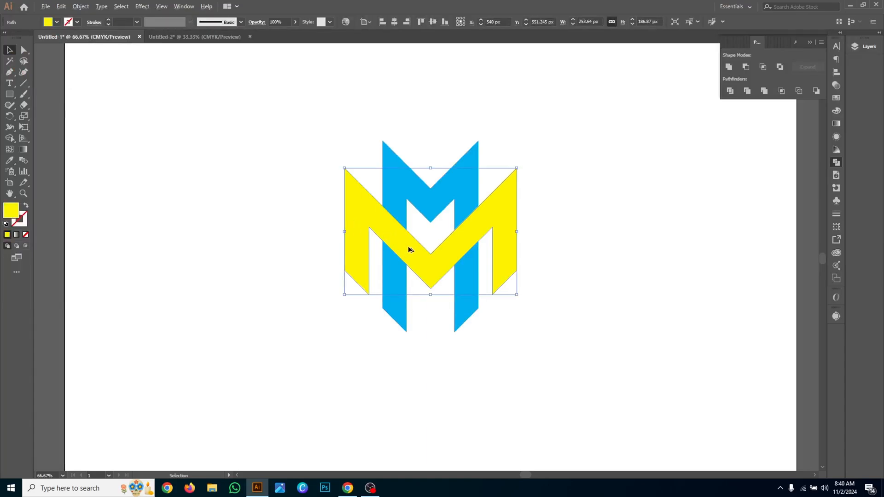
pyautogui.moveTo(409, 249); pyautogui.dragTo(411, 254)
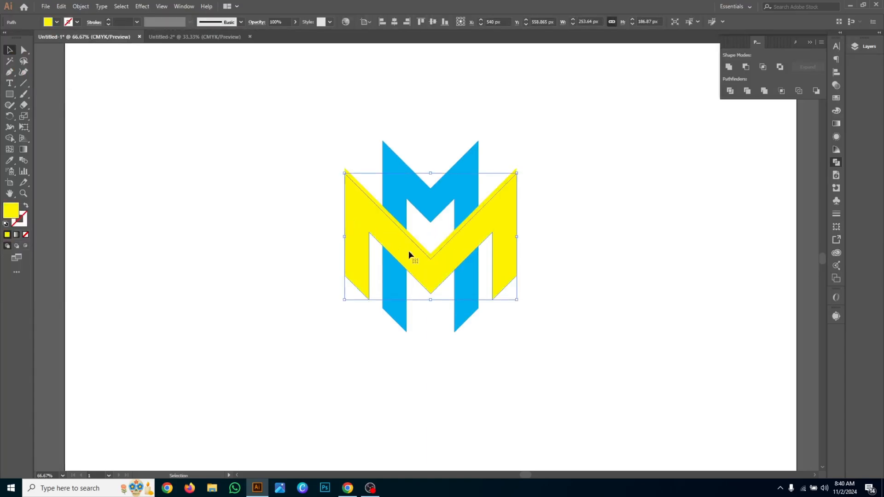
# - Fill the duplicated M with black, send it behind the yellow M, and clear the selection
pyautogui.click(56, 22)
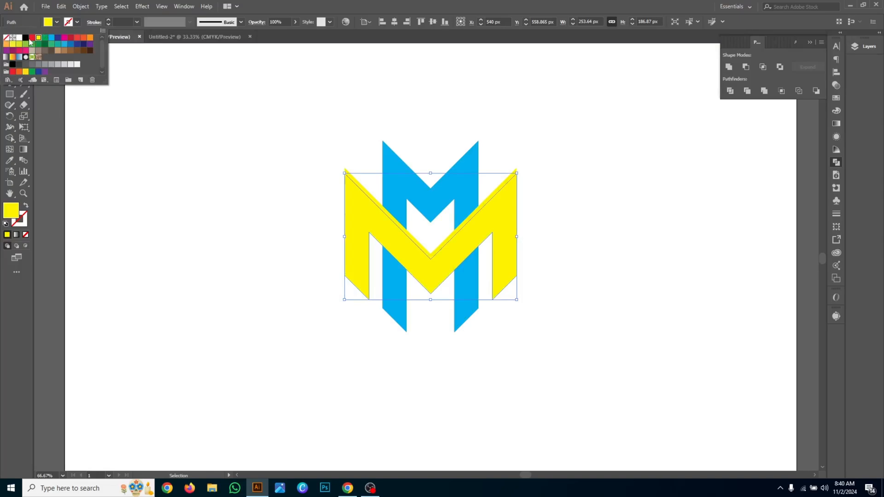
pyautogui.click(26, 38)
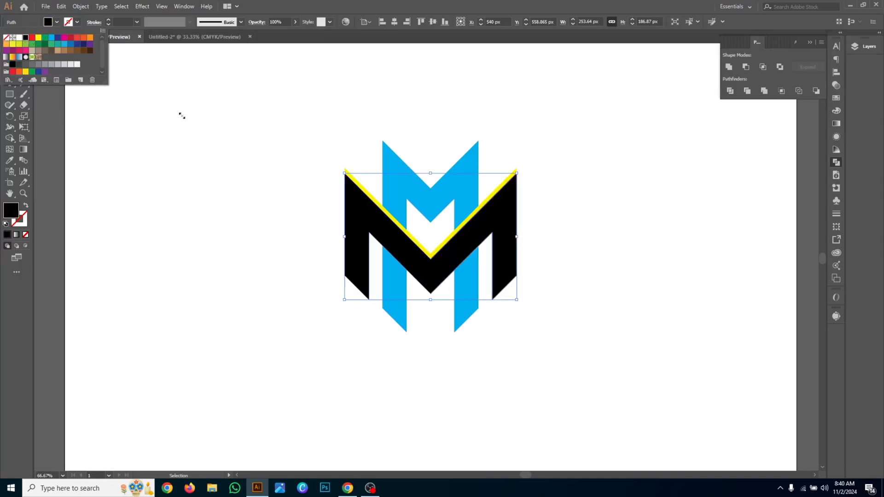
pyautogui.press('Escape')
pyautogui.hotkey('ctrl', '[')
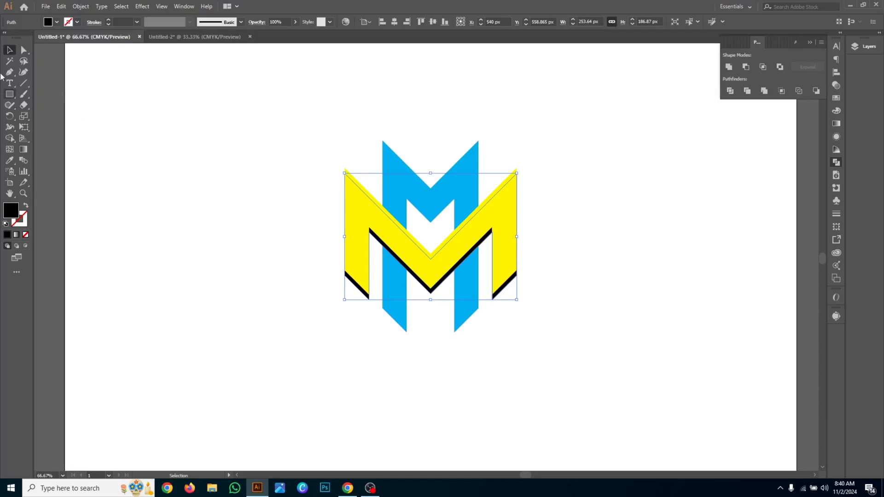
pyautogui.click(146, 114)
# - Draw a black parallelogram with the Pen tool over the left crossing, spanning the yellow diagonal and its shadow, about 35 px wide and 94 px tall
pyautogui.click(9, 72)
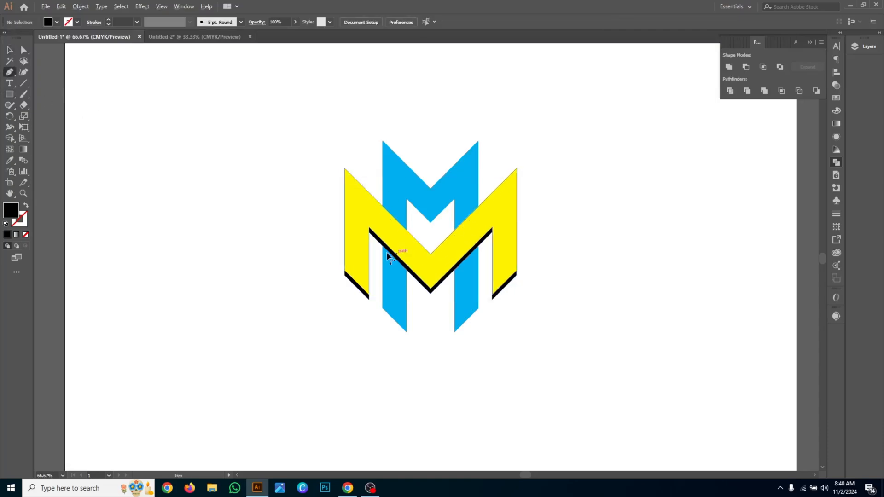
pyautogui.keyDown('alt'); pyautogui.scroll(3, 380, 244); pyautogui.keyUp('alt')
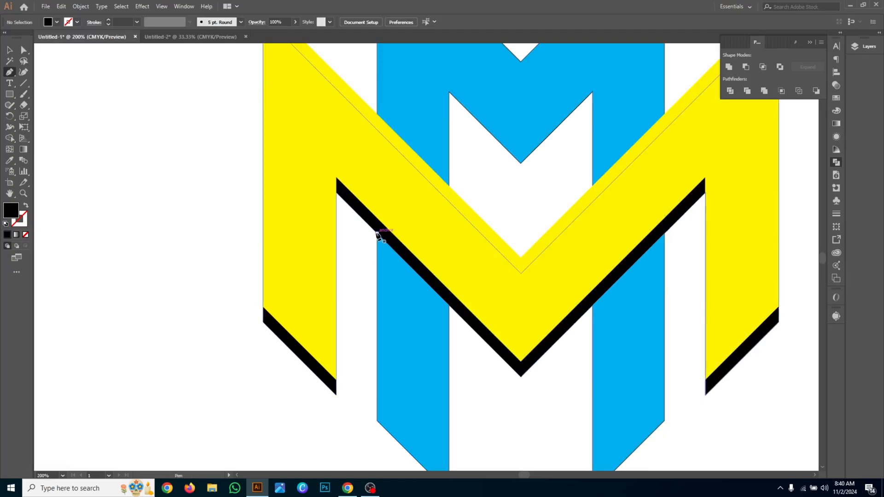
pyautogui.click(377, 234)
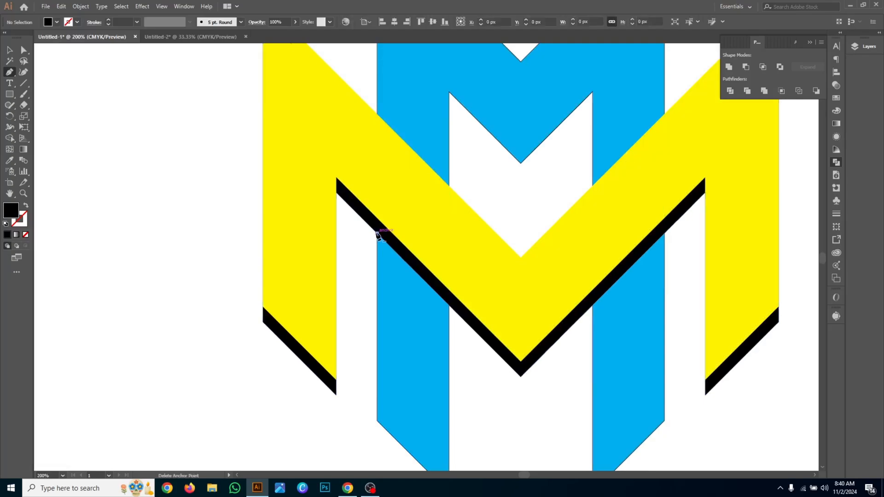
pyautogui.click(449, 303)
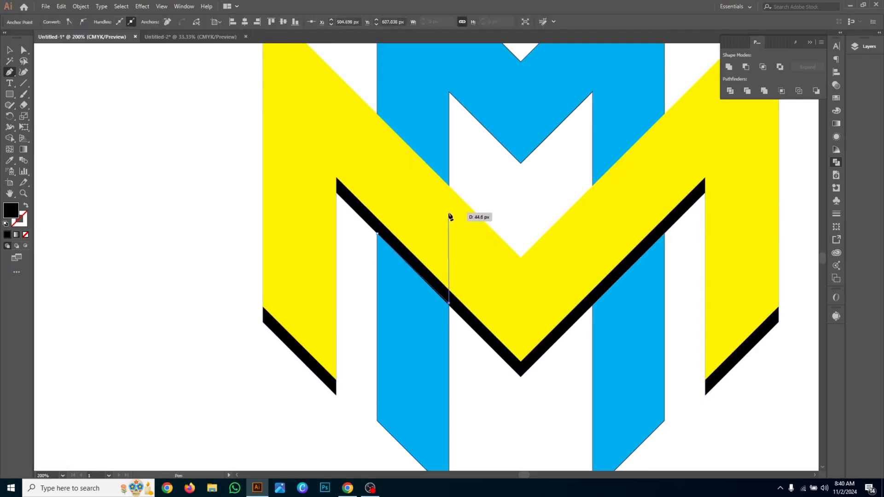
pyautogui.click(449, 187)
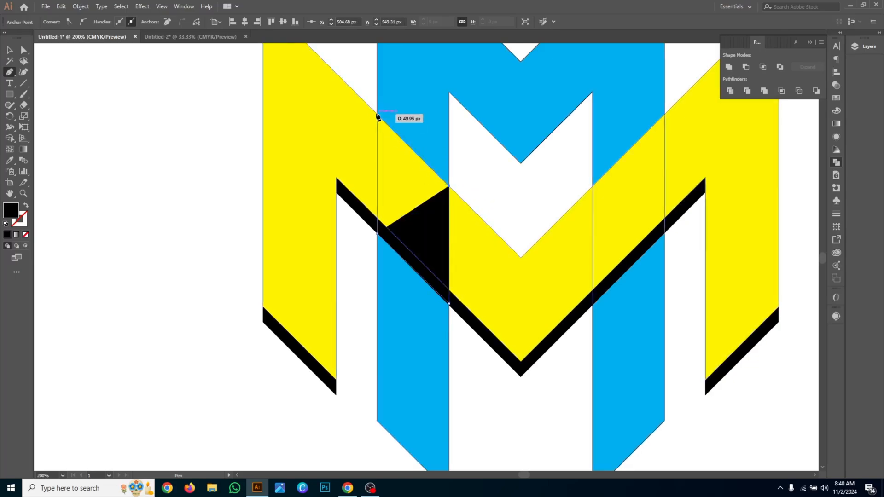
pyautogui.click(378, 115)
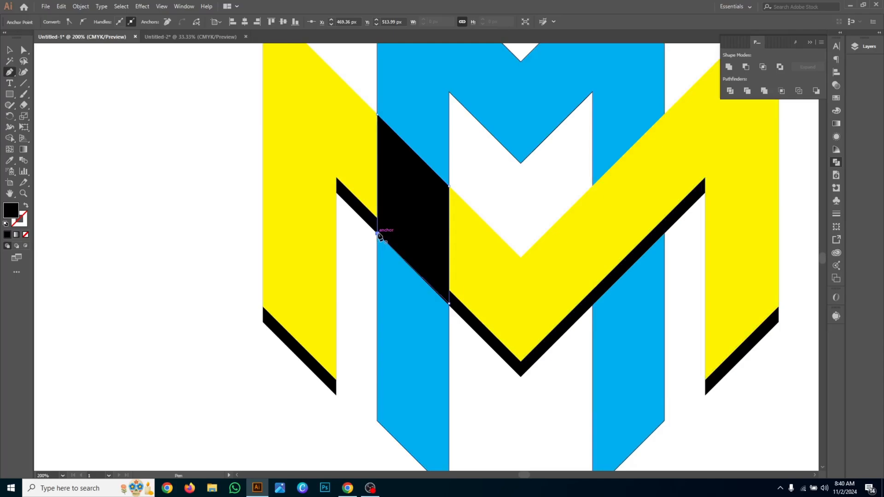
# - Draw a matching closed black parallelogram with the Pen tool over the right crossing of the yellow diagonal and the blue leg
pyautogui.click(593, 187)
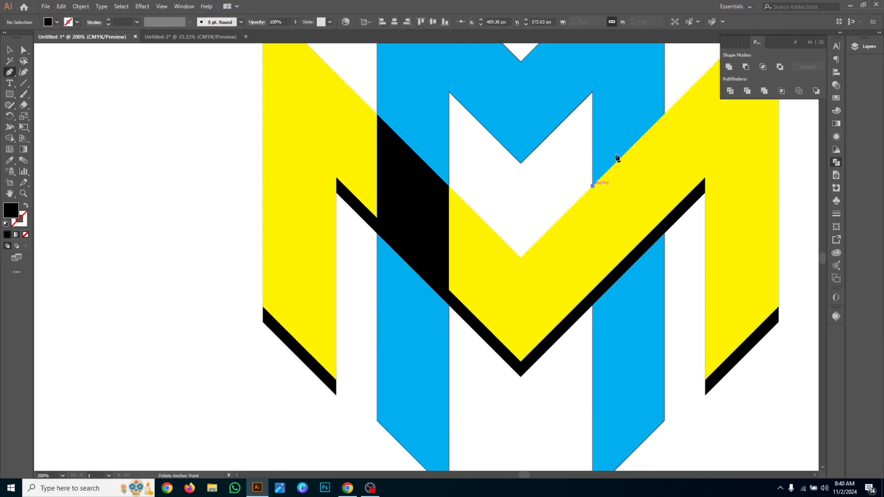
pyautogui.click(665, 116)
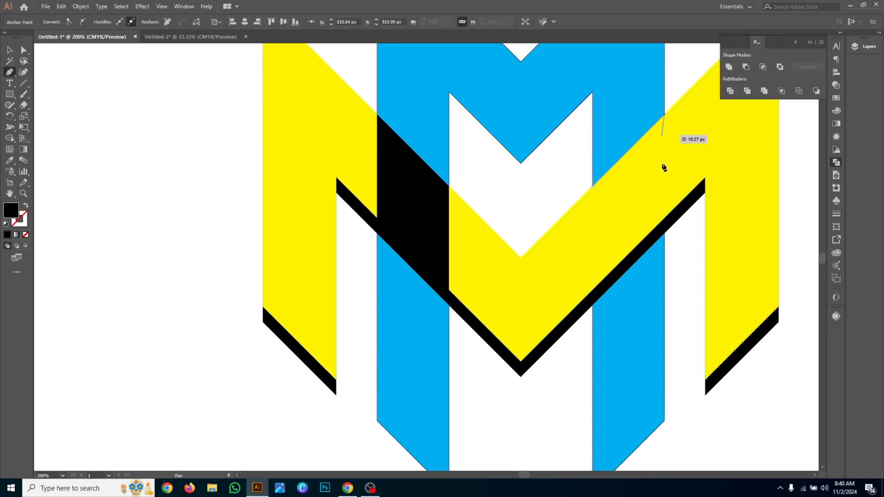
pyautogui.click(665, 234)
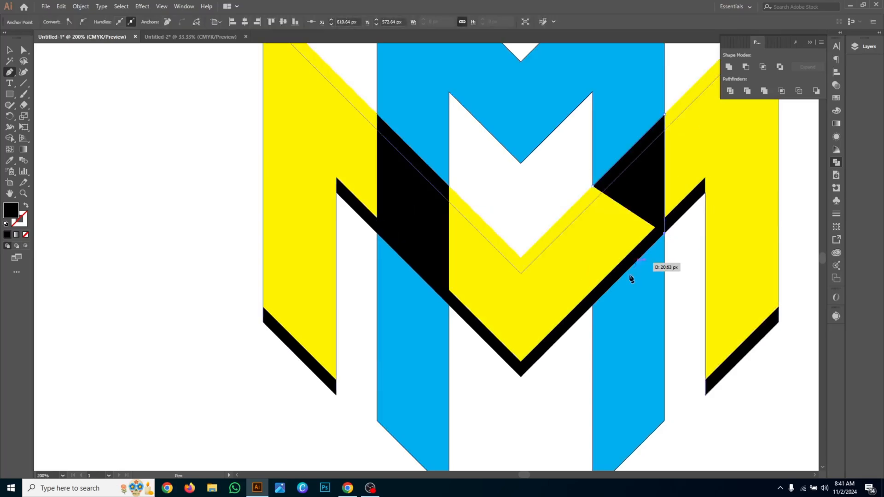
pyautogui.click(593, 305)
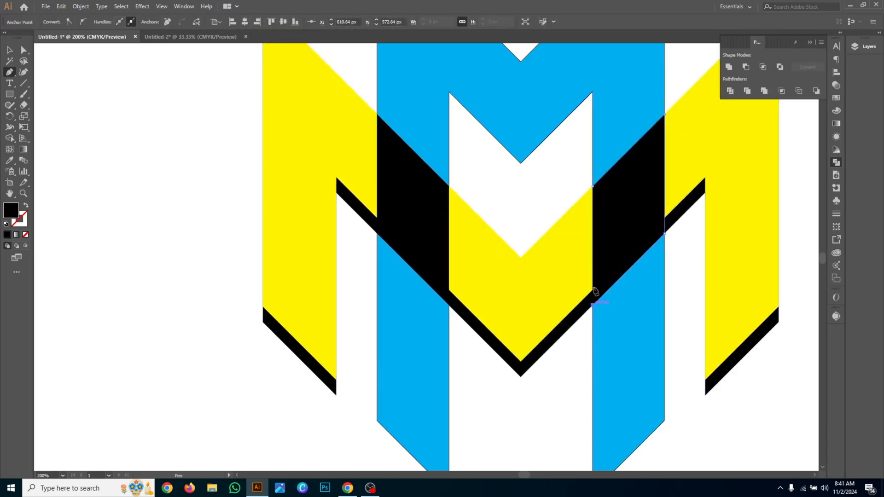
pyautogui.click(592, 187)
# - Remove the parts of the black M outside the two crossing parallelograms with the Shape Builder tool
pyautogui.click(10, 50)
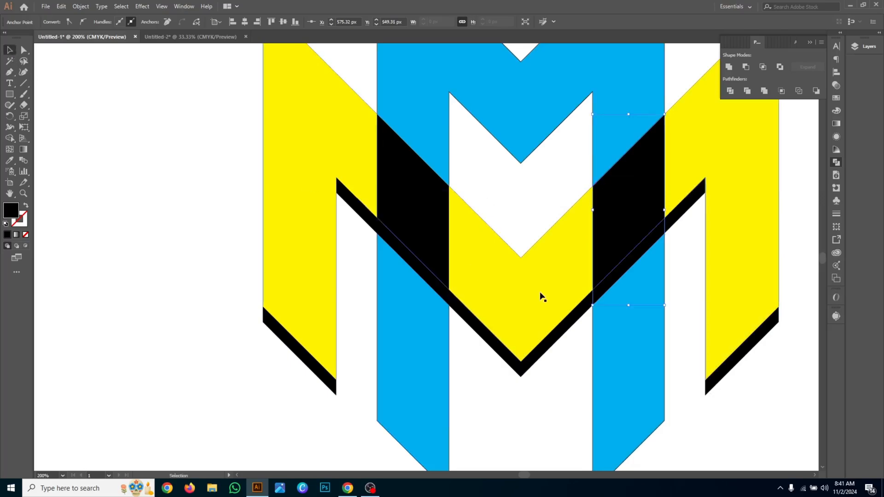
pyautogui.keyDown('shift'); pyautogui.click(432, 229); pyautogui.keyUp('shift')
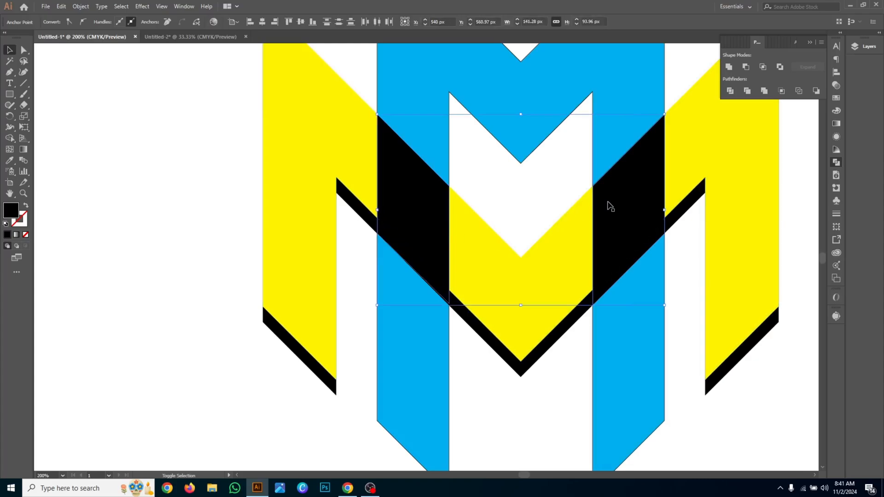
pyautogui.keyDown('shift'); pyautogui.click(491, 333); pyautogui.keyUp('shift')
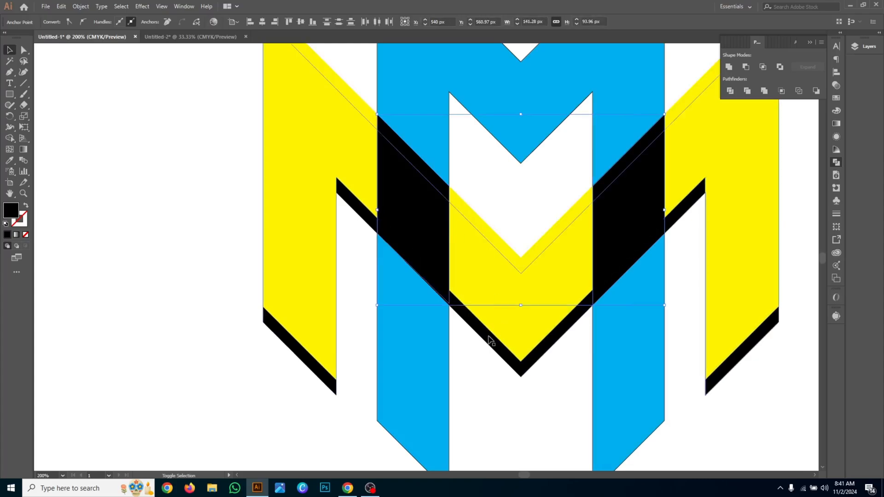
pyautogui.click(9, 138)
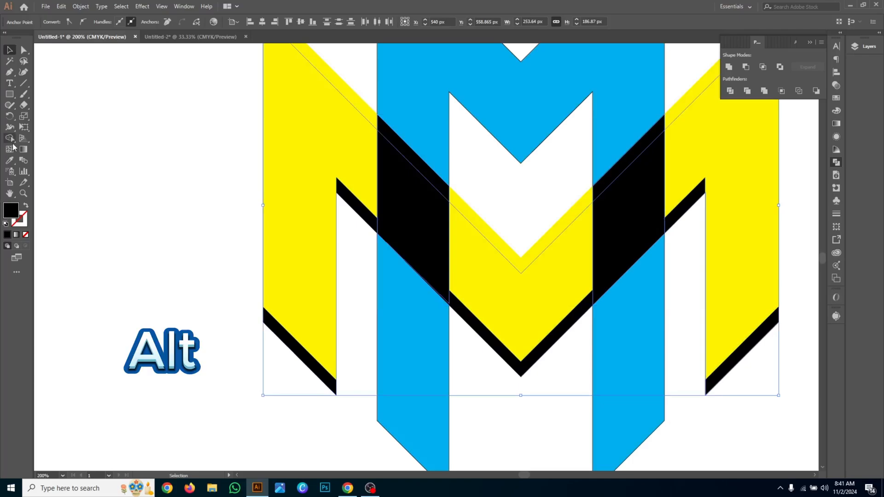
pyautogui.keyDown('alt'); pyautogui.click(327, 269); pyautogui.keyUp('alt')
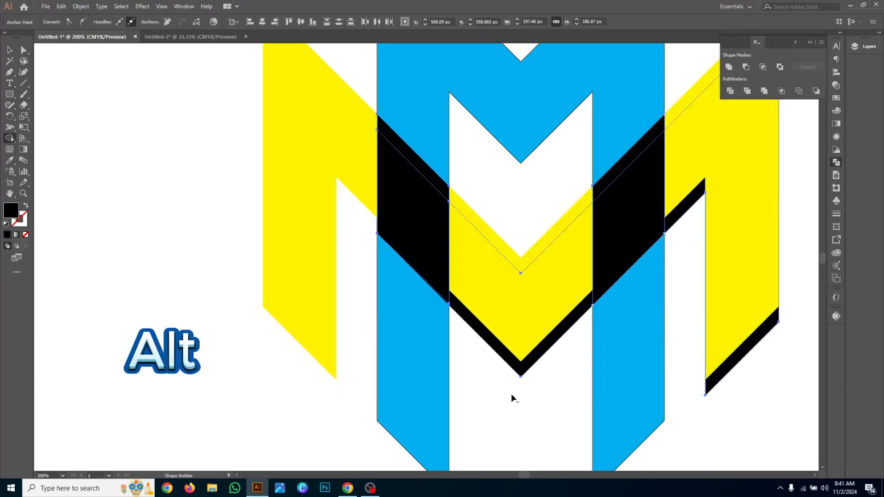
pyautogui.keyDown('alt'); pyautogui.click(515, 375); pyautogui.keyUp('alt')
pyautogui.moveTo(724, 198); pyautogui.dragTo(741, 284)
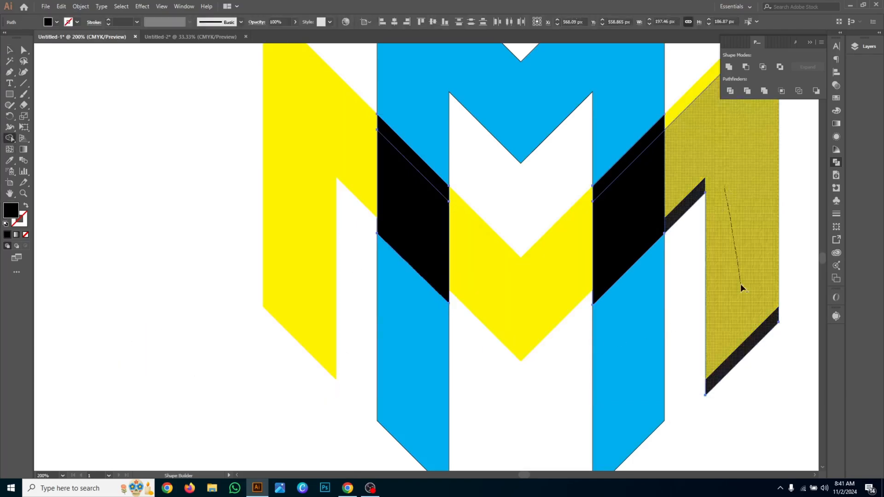
# - Cut away the two black parallelograms covering the yellow M at the crossings, keeping the shadow pieces behind it
pyautogui.click(10, 53)
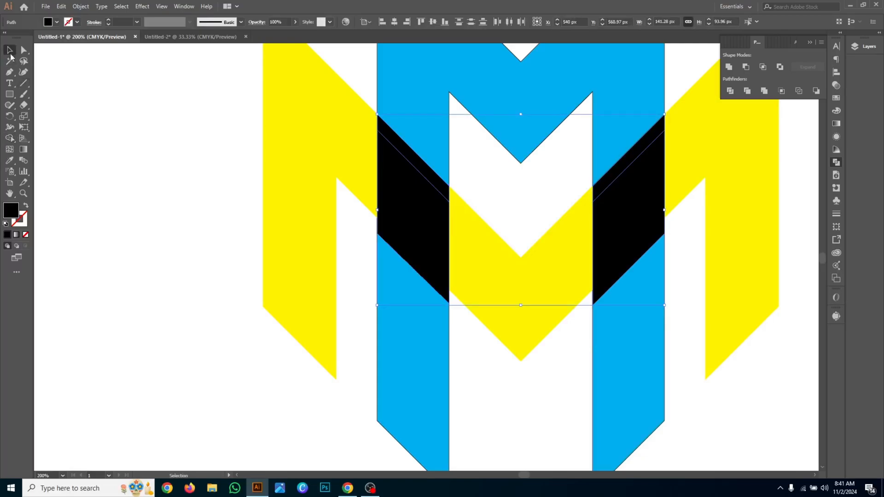
pyautogui.click(203, 251)
pyautogui.click(406, 216)
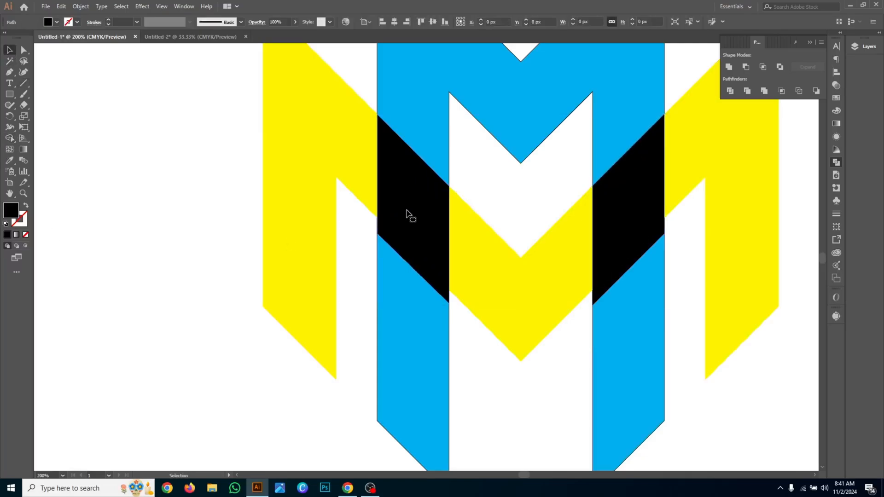
pyautogui.keyDown('shift'); pyautogui.click(626, 190); pyautogui.keyUp('shift')
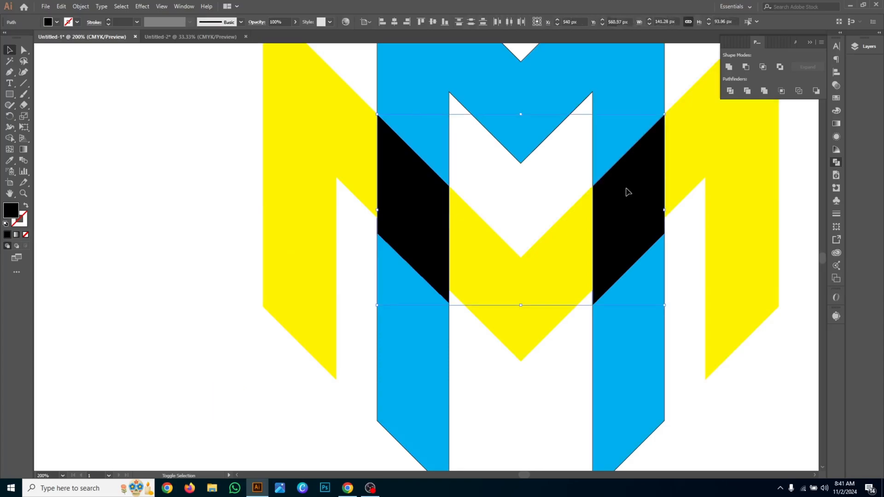
pyautogui.hotkey('ctrl', 'x')
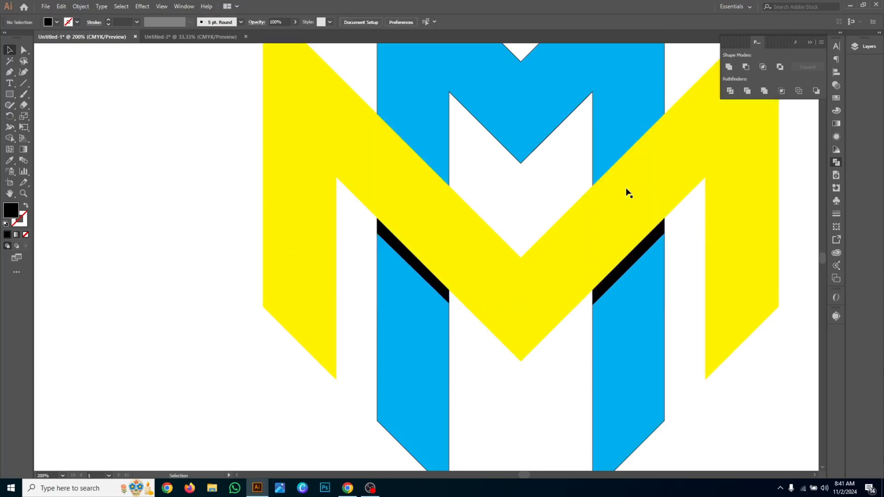
# - Nudge both black shadow pieces below the yellow diagonals up by 1 px in total
pyautogui.click(650, 251)
pyautogui.keyDown('shift'); pyautogui.click(404, 258); pyautogui.keyUp('shift')
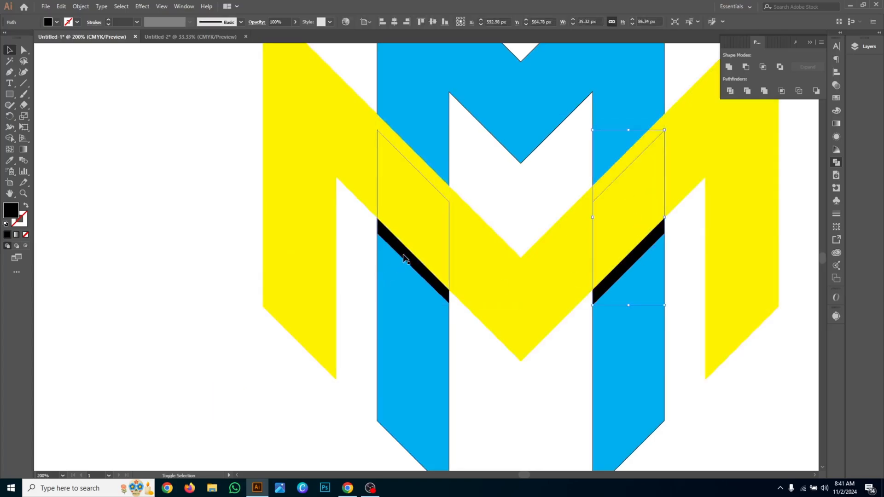
pyautogui.press('Up')
pyautogui.press('Up')
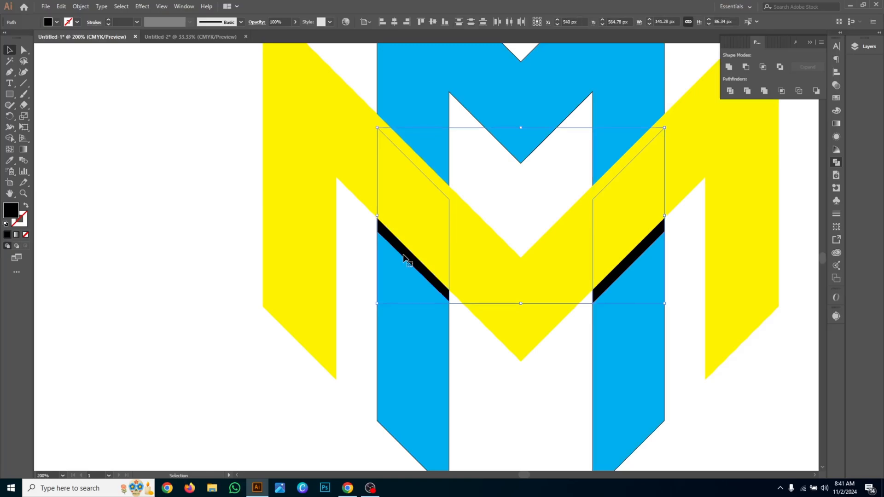
pyautogui.press('Up')
pyautogui.press('Up')
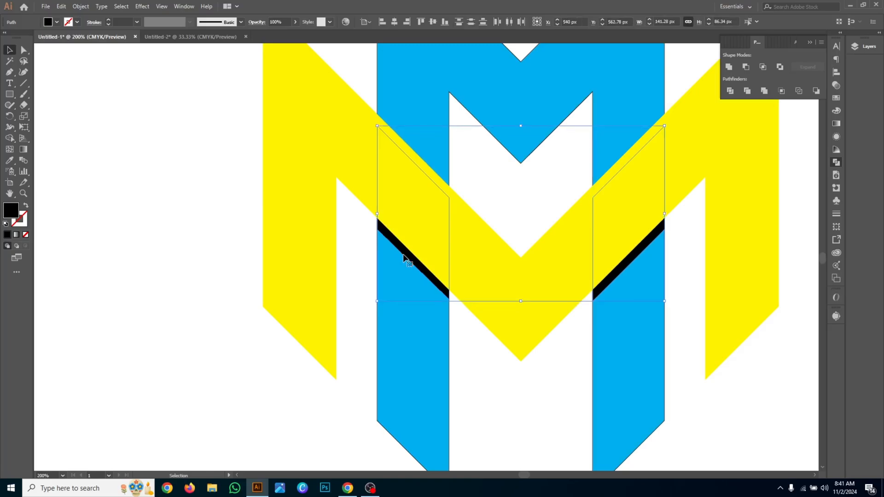
pyautogui.press('Down')
pyautogui.press('Down')
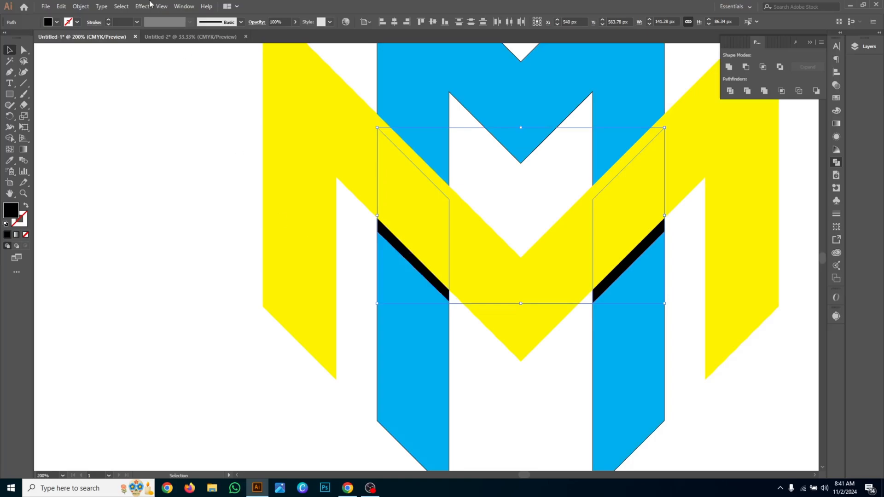
# - Reduce the opacity of both shadow pieces to 75%
pyautogui.click(836, 85)
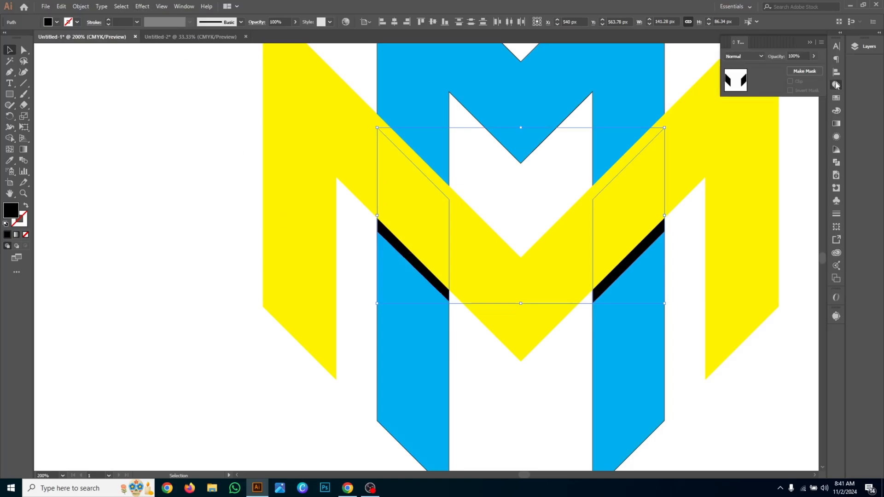
pyautogui.click(814, 55)
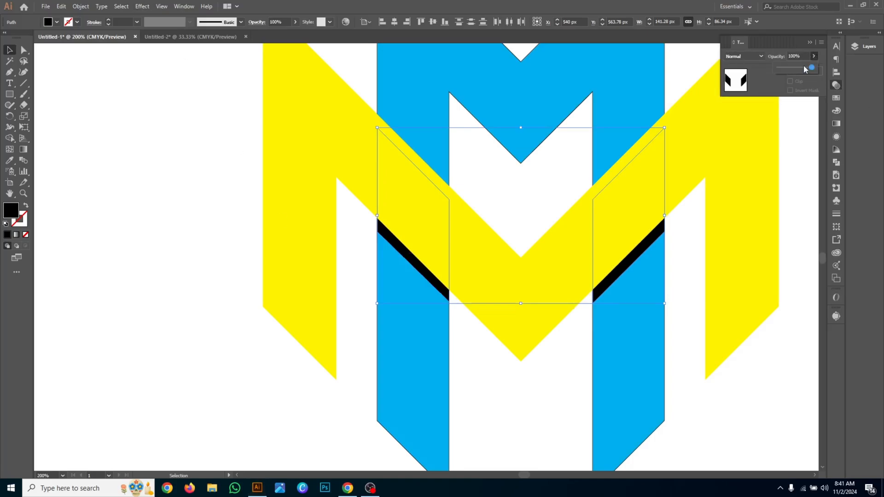
pyautogui.click(804, 67)
pyautogui.moveTo(804, 69); pyautogui.dragTo(804, 68)
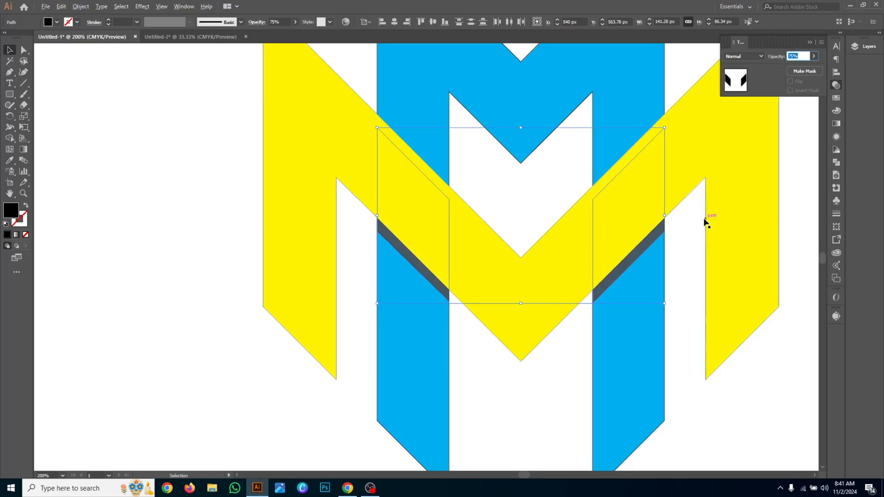
pyautogui.scroll(-3, 701, 220)
pyautogui.hscroll(7, 700, 219)
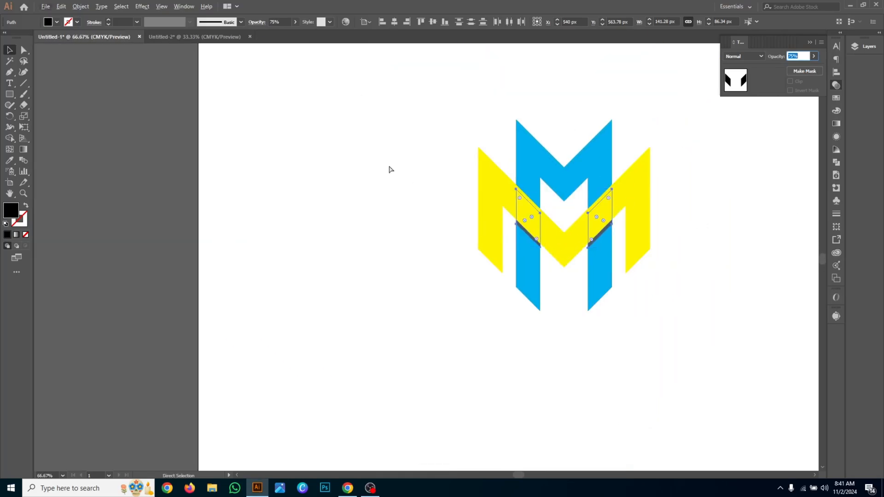
# - Group all pieces of the double-M monogram and center the group horizontally and vertically on the artboard
pyautogui.click(361, 147)
pyautogui.moveTo(411, 100); pyautogui.dragTo(727, 322)
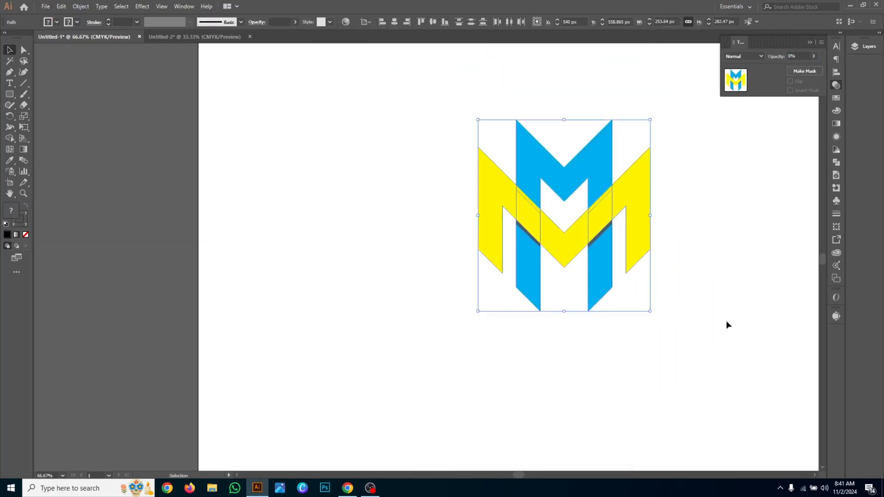
pyautogui.moveTo(565, 238); pyautogui.dragTo(565, 280)
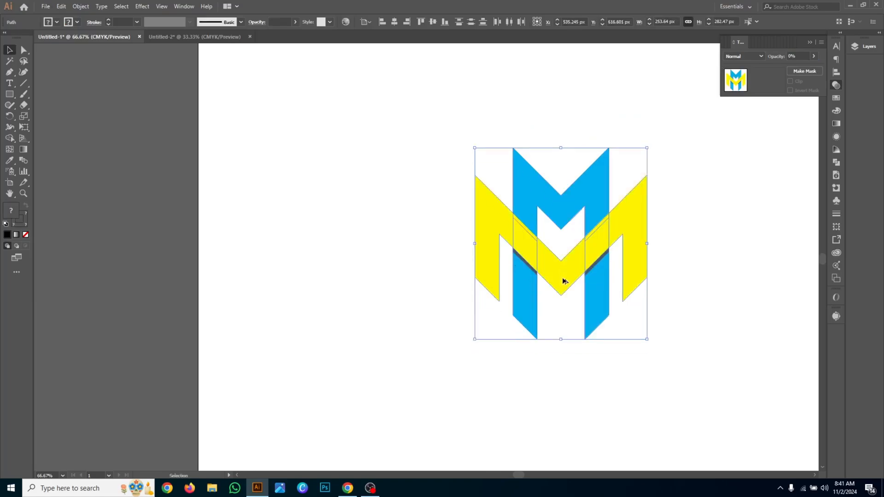
pyautogui.scroll(-1, 565, 281)
pyautogui.press('a')
pyautogui.hscroll(4, 601, 292)
pyautogui.moveTo(327, 173); pyautogui.dragTo(632, 377)
pyautogui.press('v')
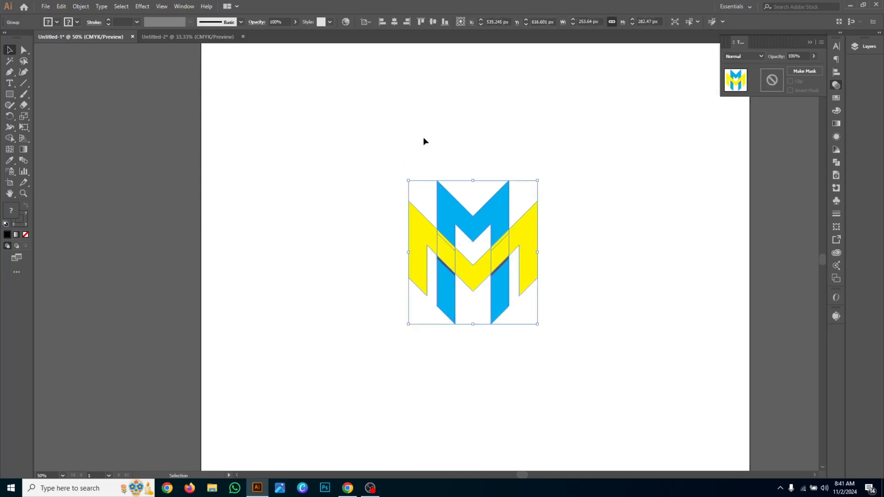
pyautogui.click(395, 21)
pyautogui.click(433, 21)
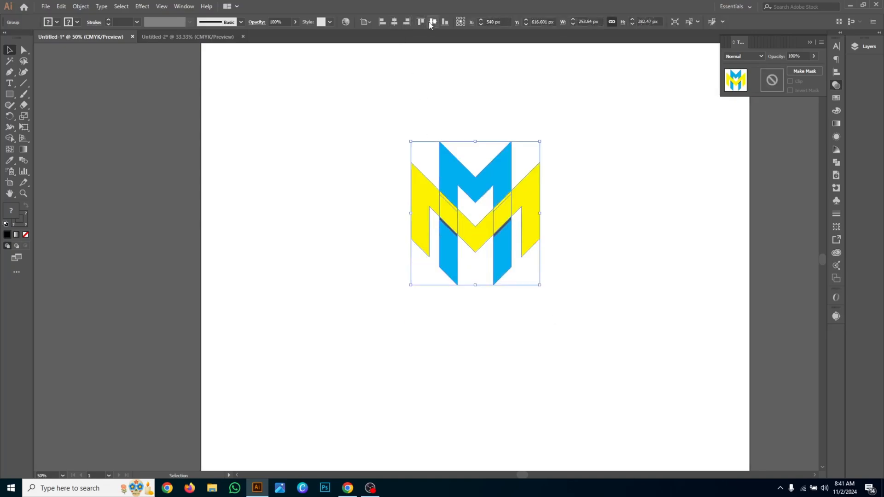
# - Enlarge the monogram group proportionally from its center to about 584 by 650 px and deselect it
pyautogui.scroll(-1, 598, 386)
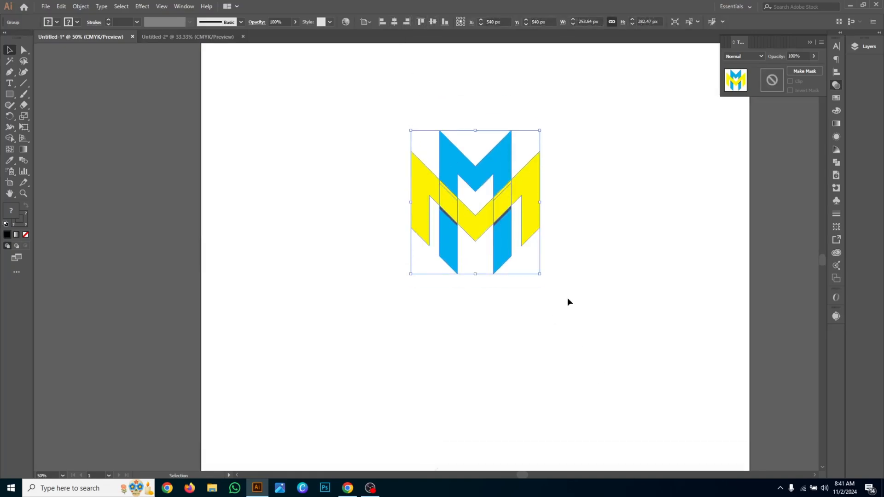
pyautogui.moveTo(540, 274); pyautogui.dragTo(621, 374)
pyautogui.scroll(1, 621, 374)
pyautogui.hscroll(5, 621, 373)
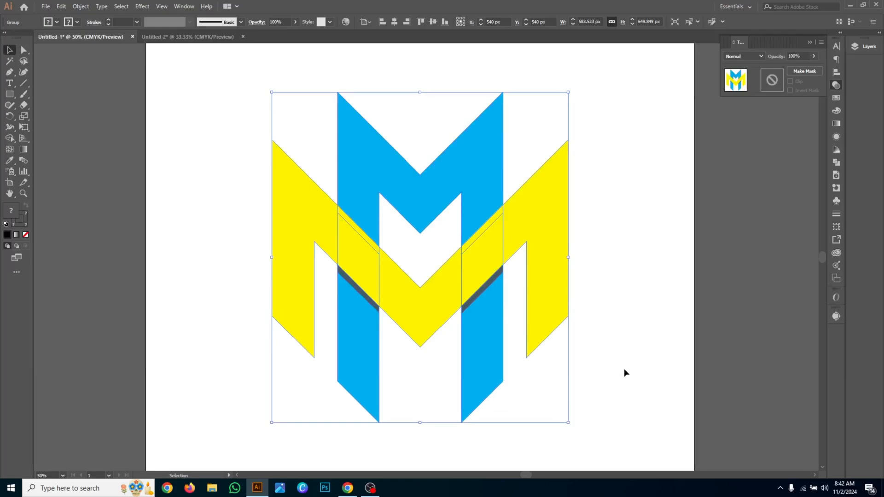
pyautogui.click(625, 372)
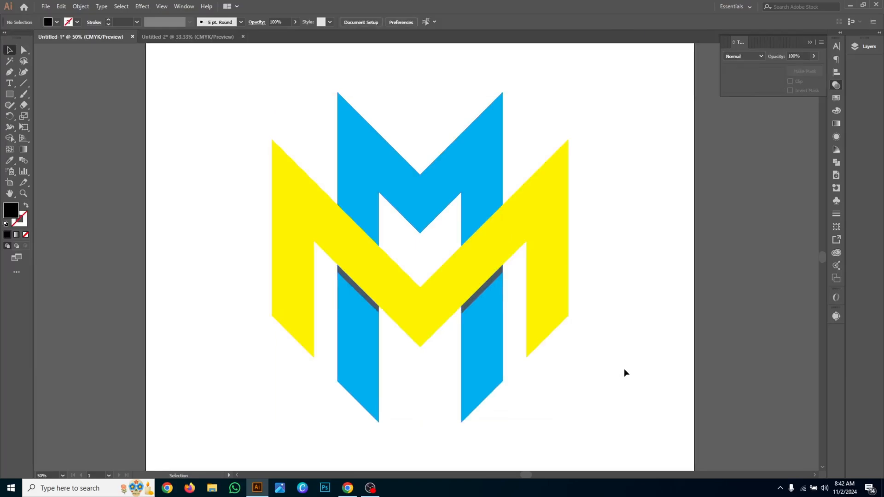